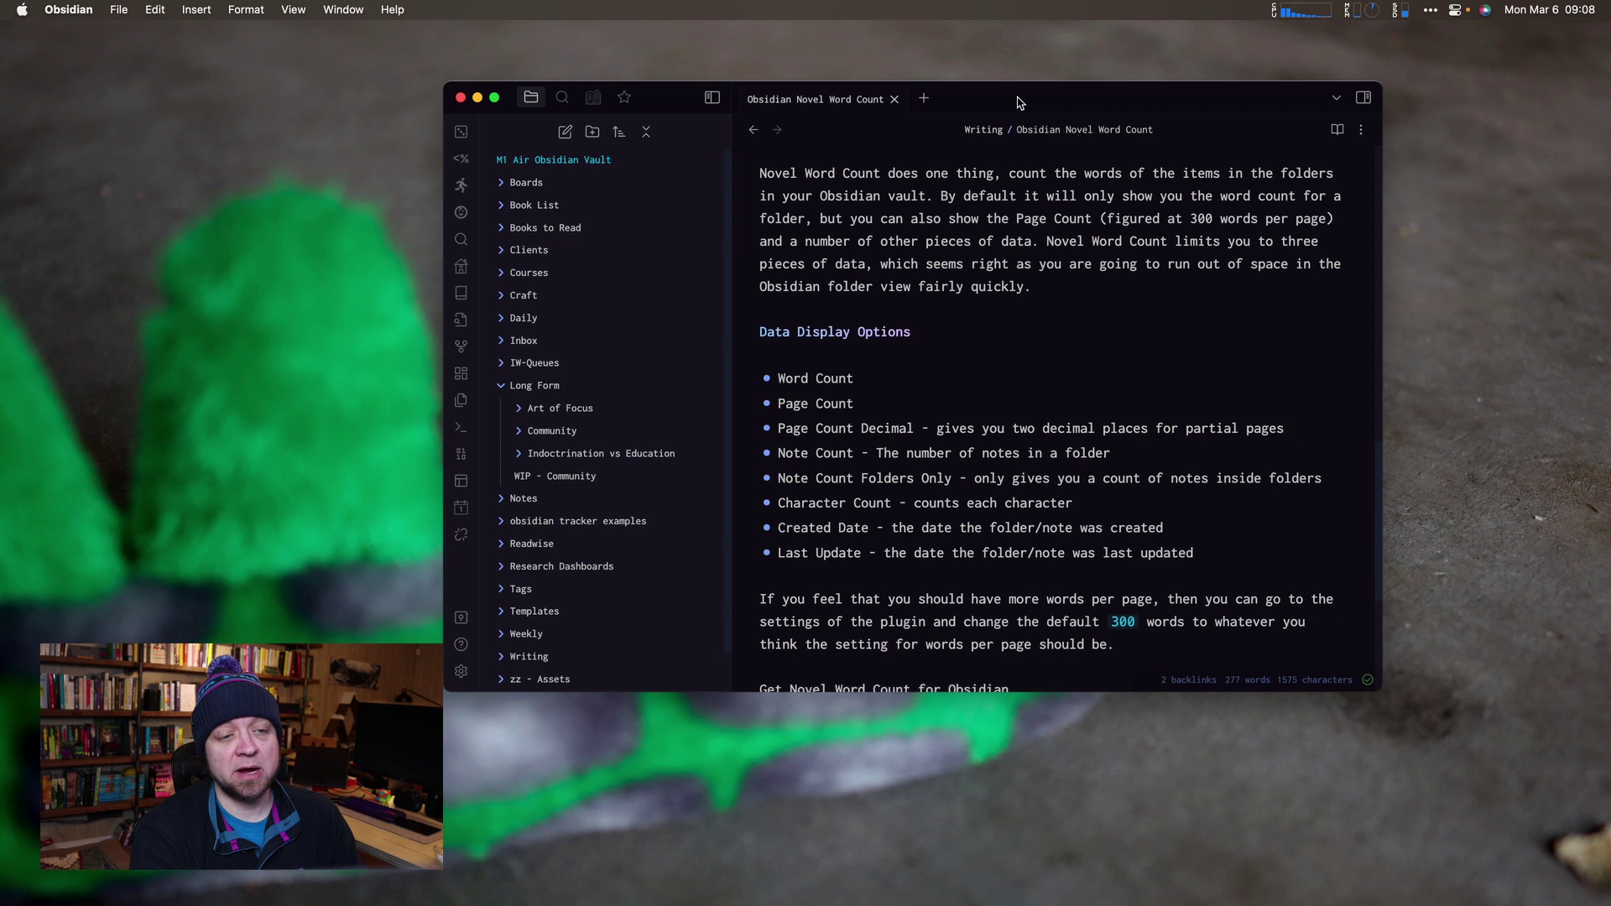
# Find the Novel Word Count community plugin by searching for "word count" and enable it
pyautogui.click(461, 673)
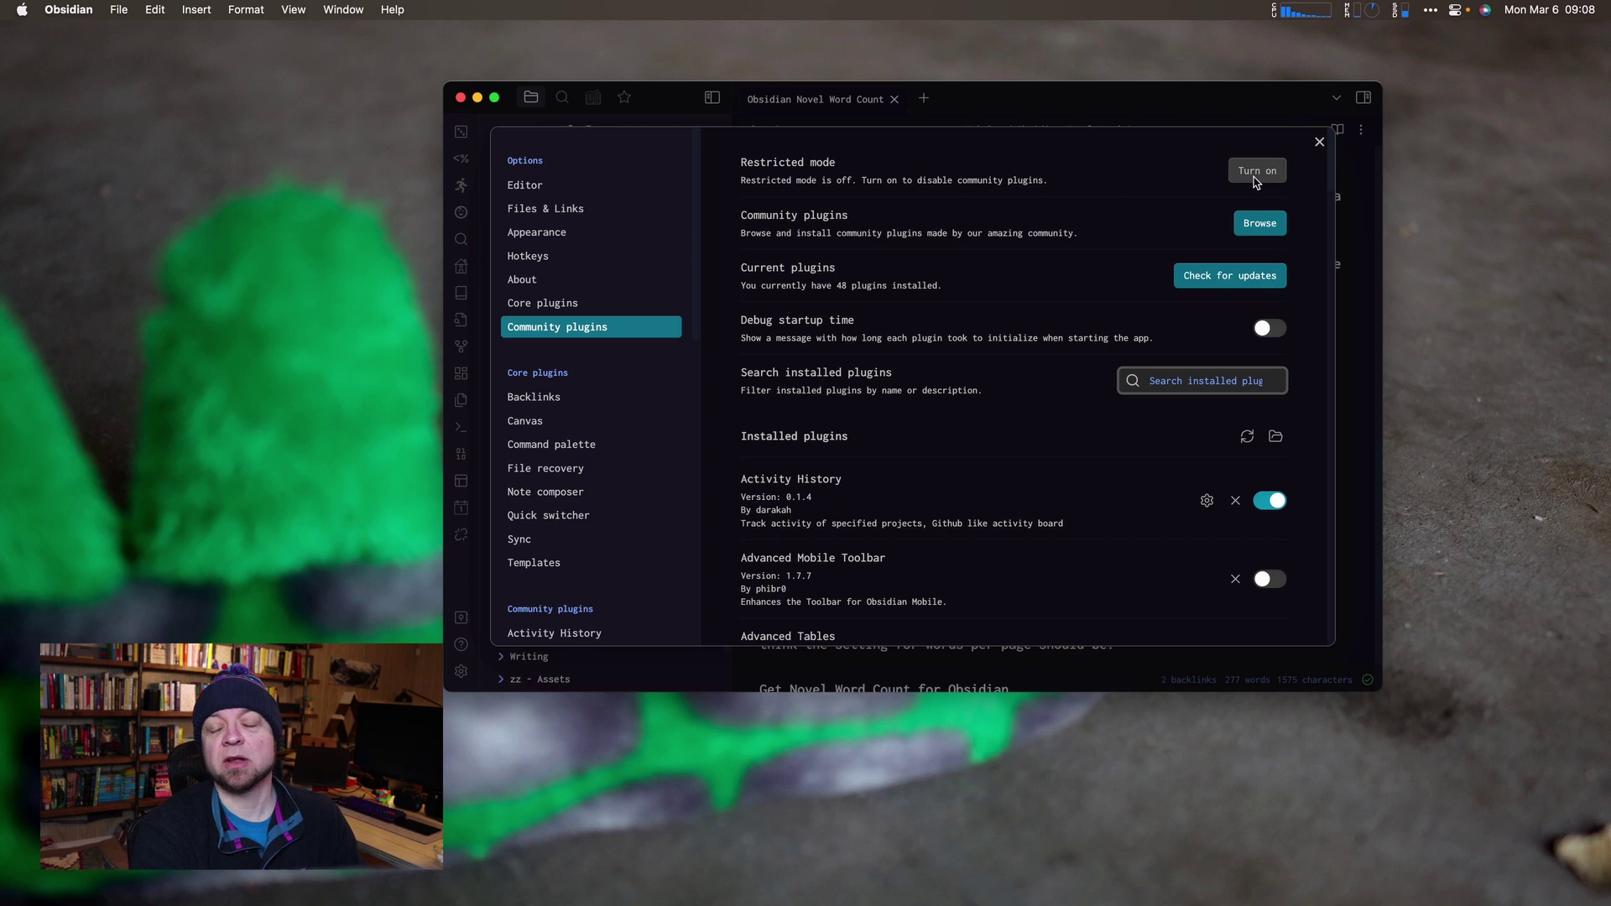
pyautogui.click(1250, 228)
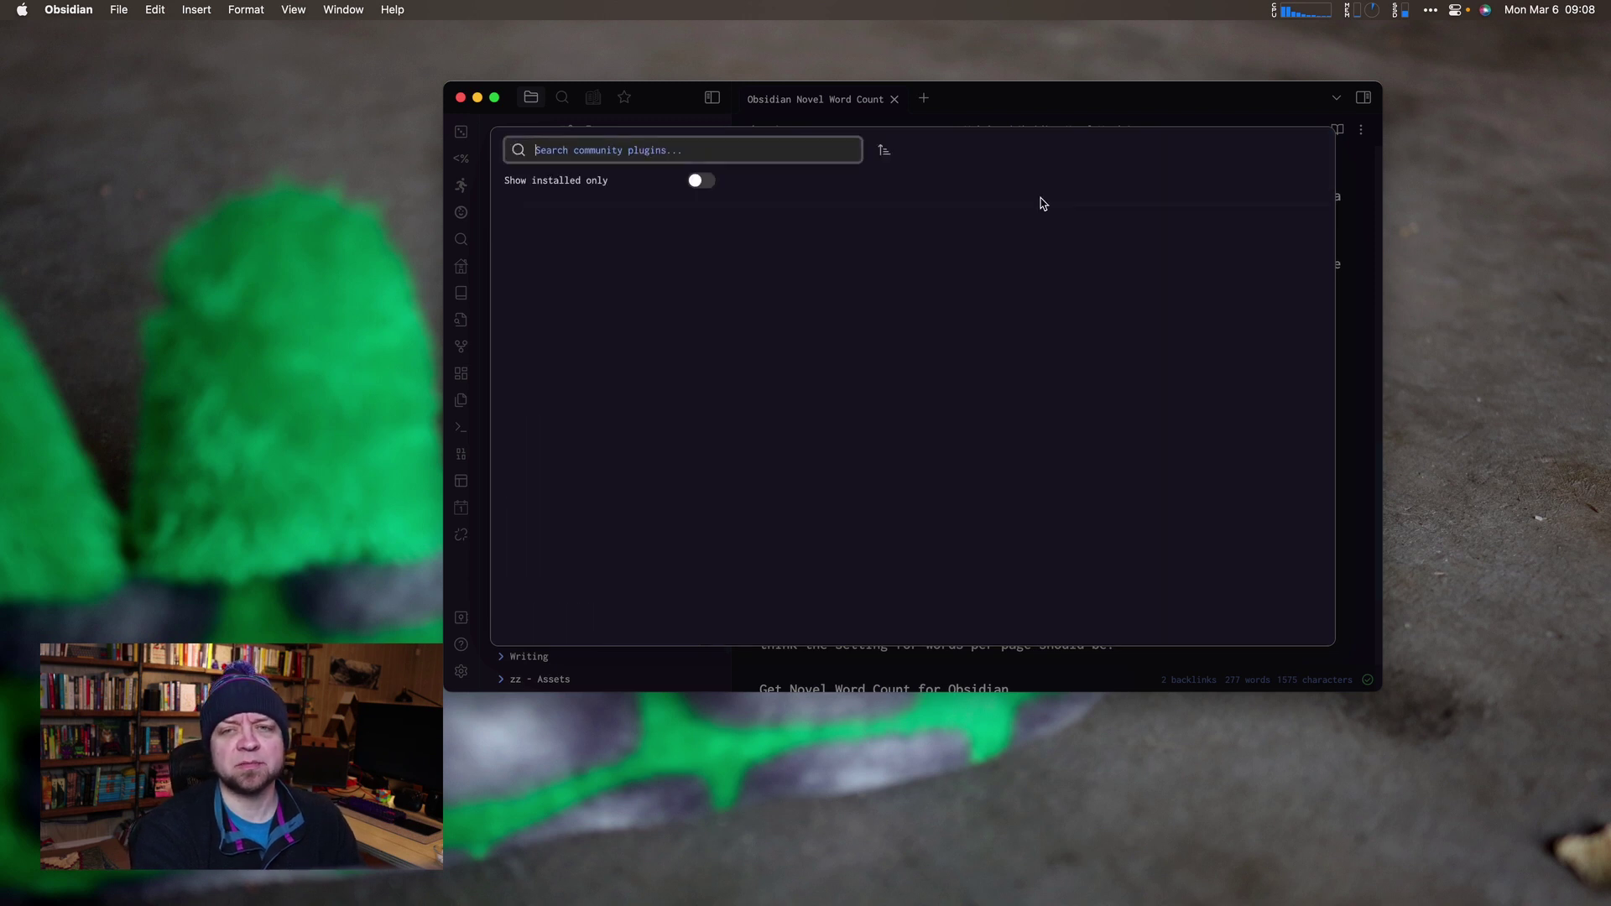
pyautogui.write('word ')
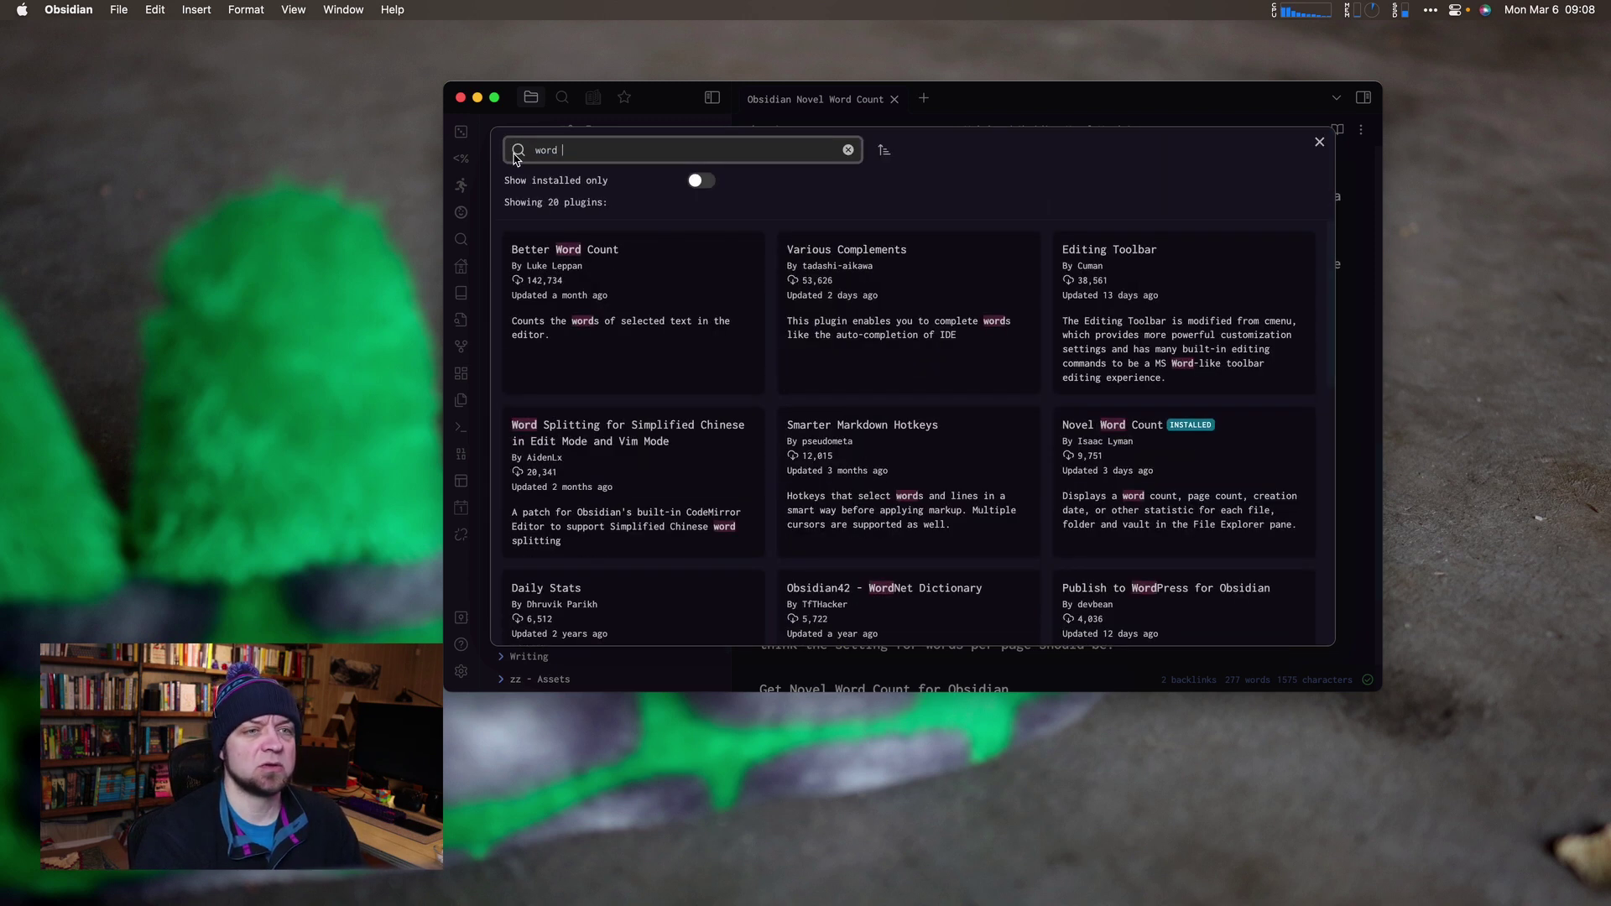
pyautogui.write('corunt')
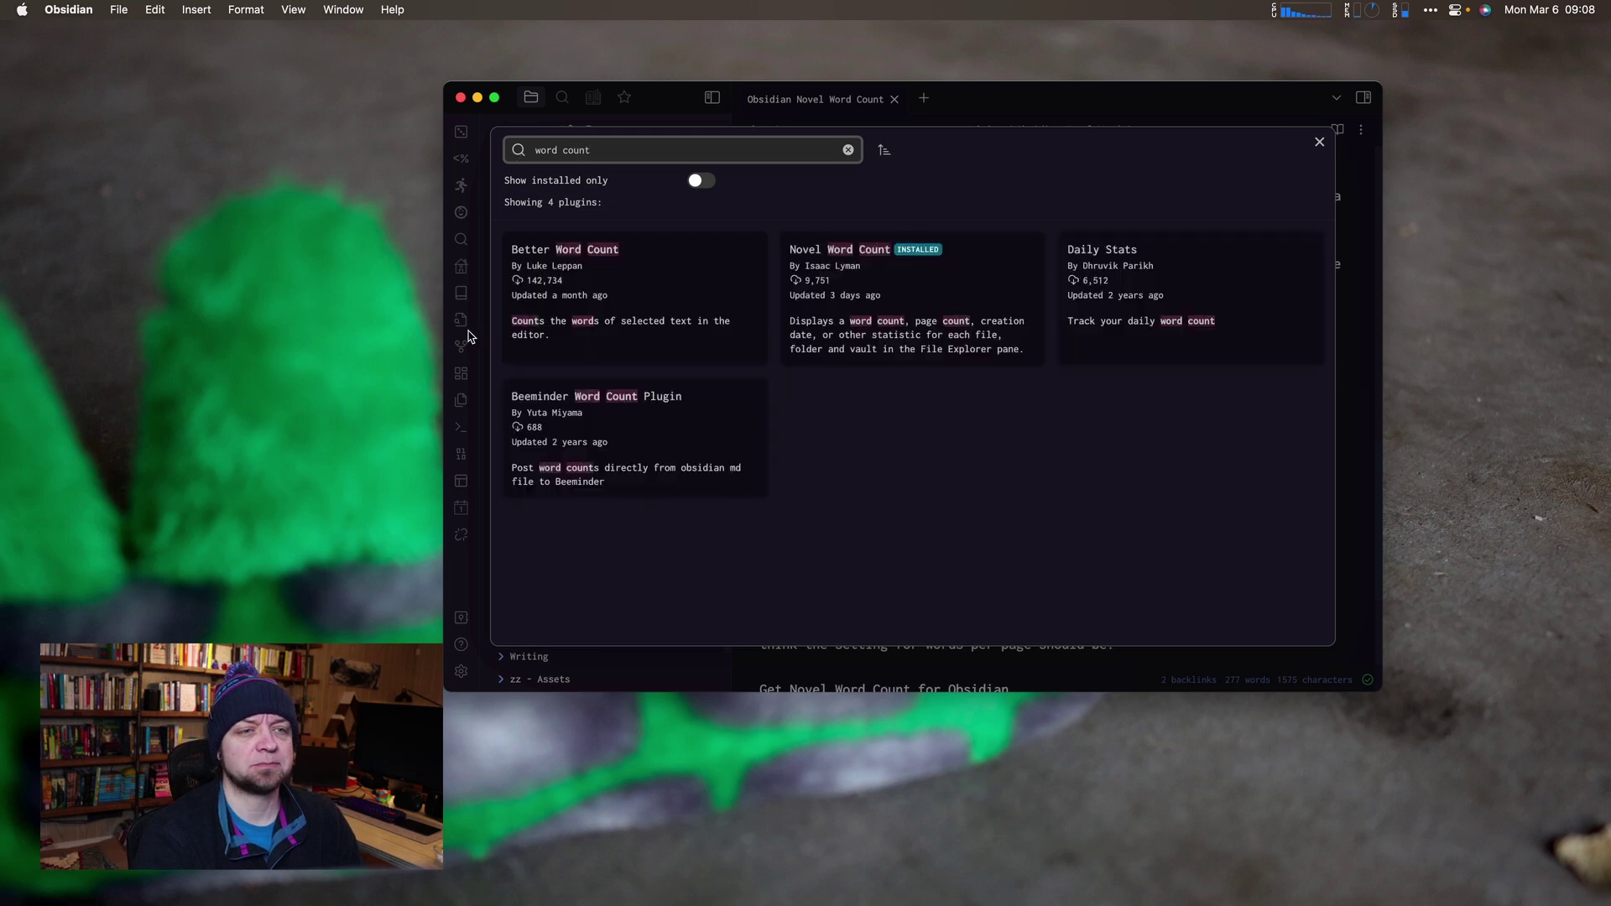
pyautogui.click(881, 302)
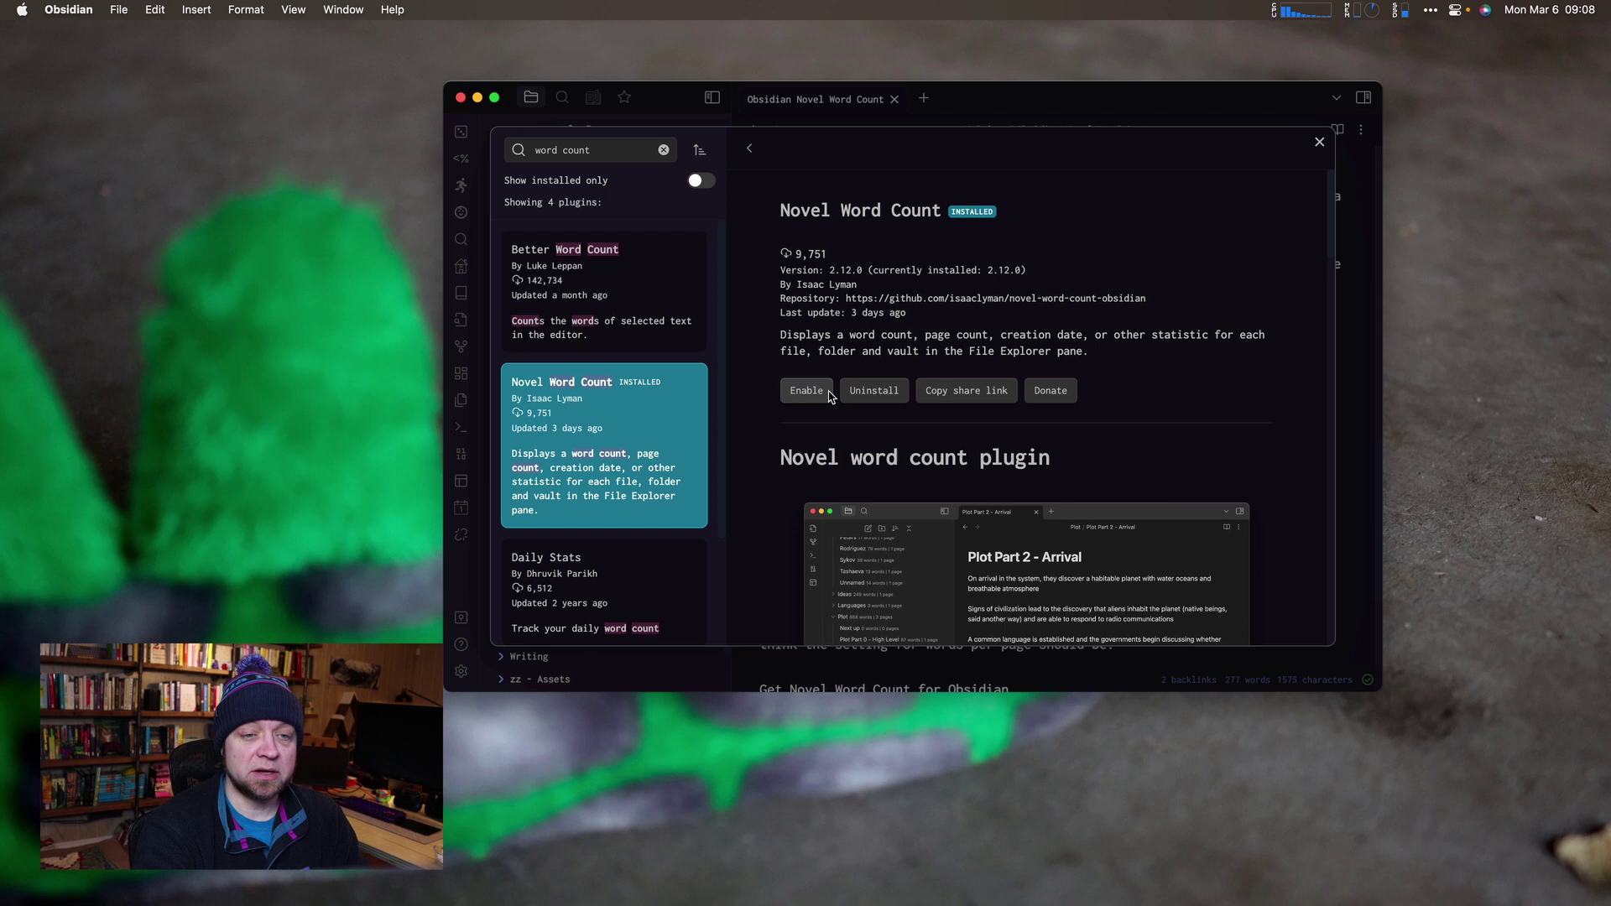
pyautogui.click(819, 395)
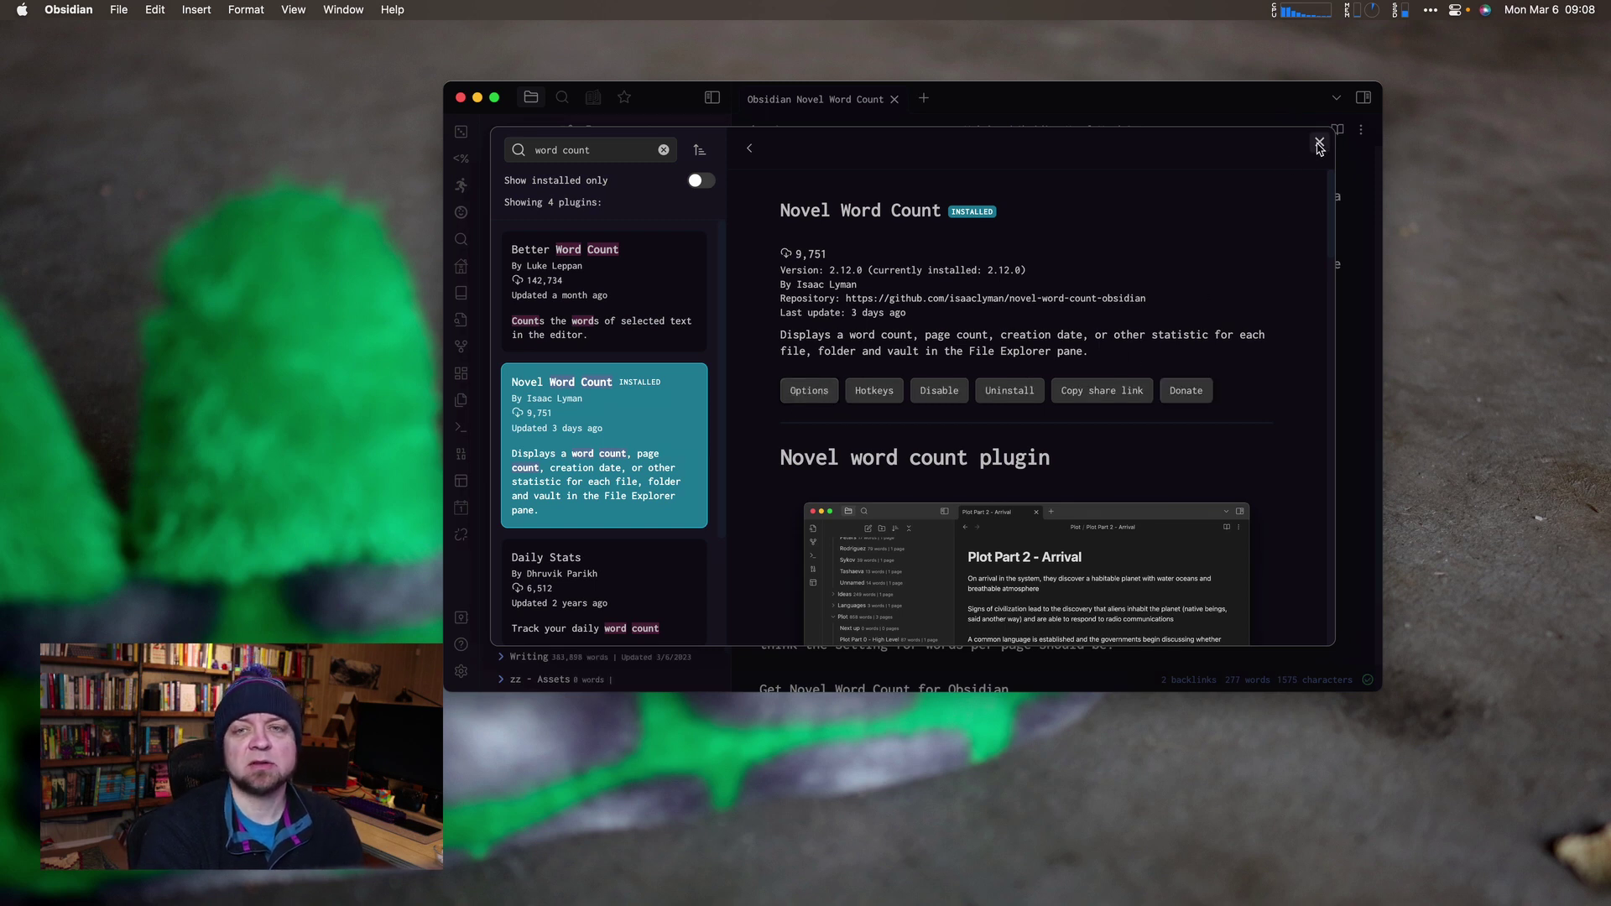
# Review the Novel Word Count options, then examine the statistics beside the folders and notes in the file list
pyautogui.click(810, 396)
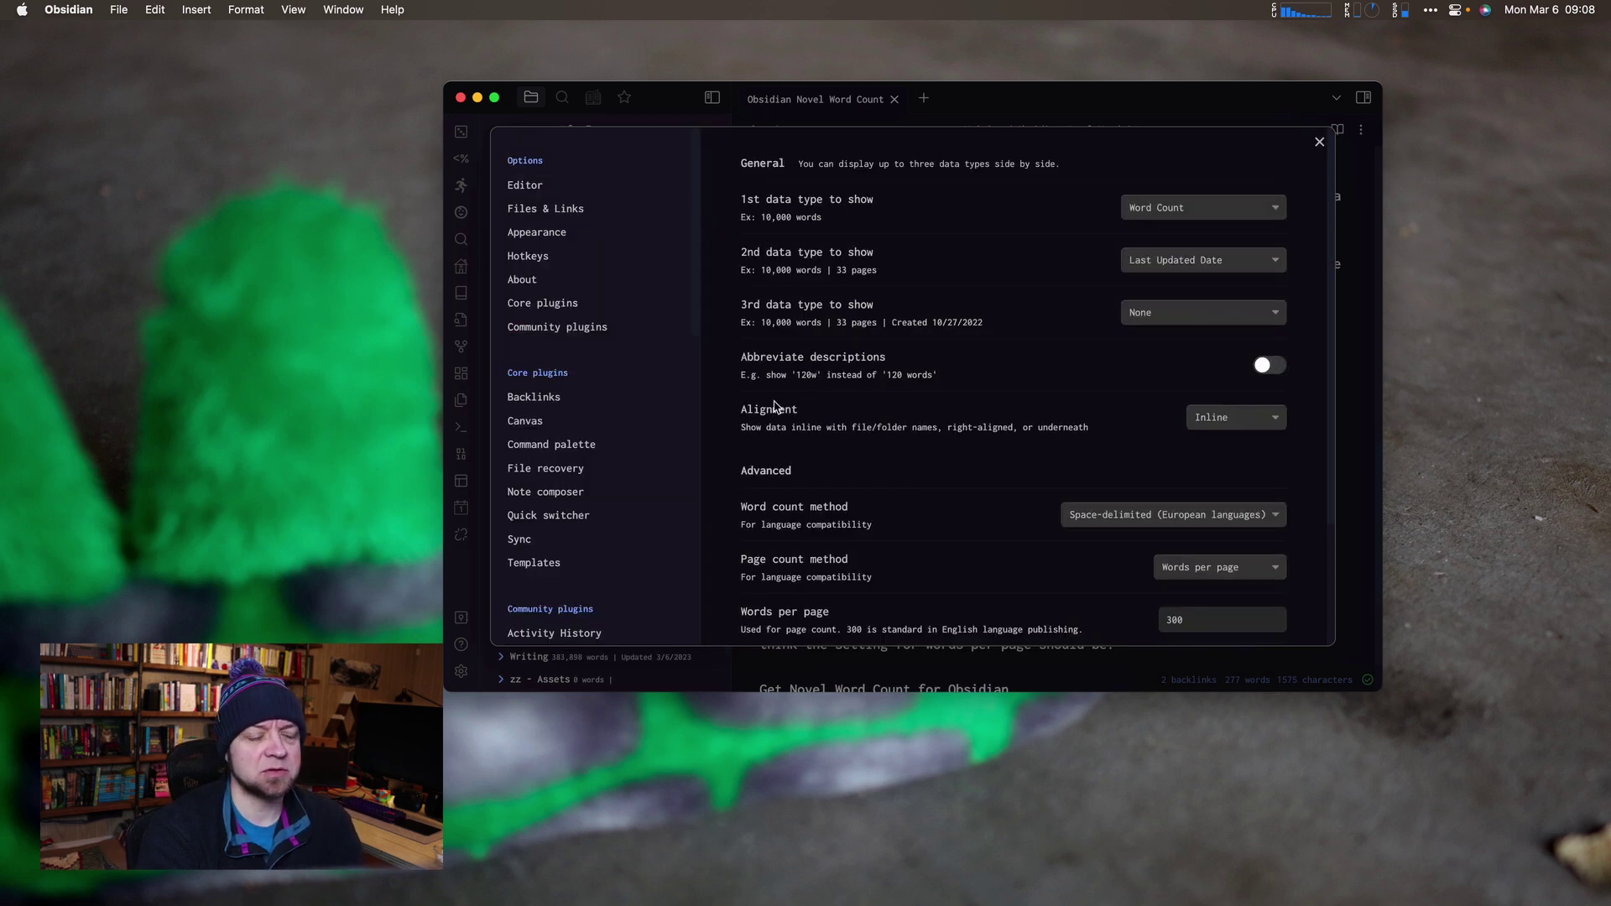
pyautogui.click(1320, 142)
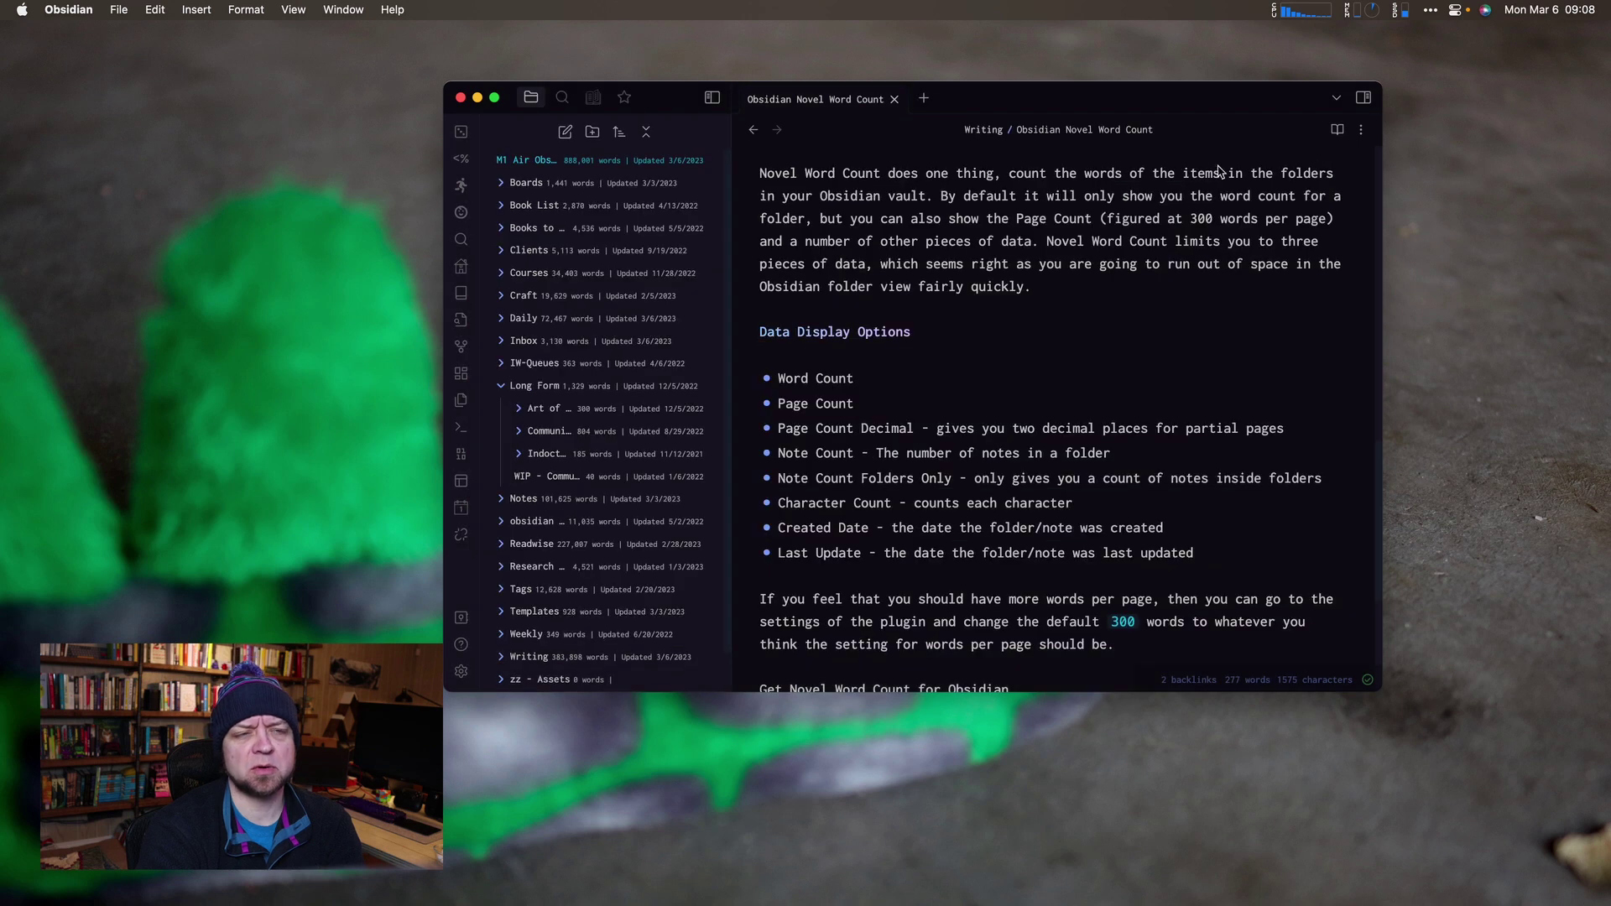
pyautogui.moveTo(546, 193)
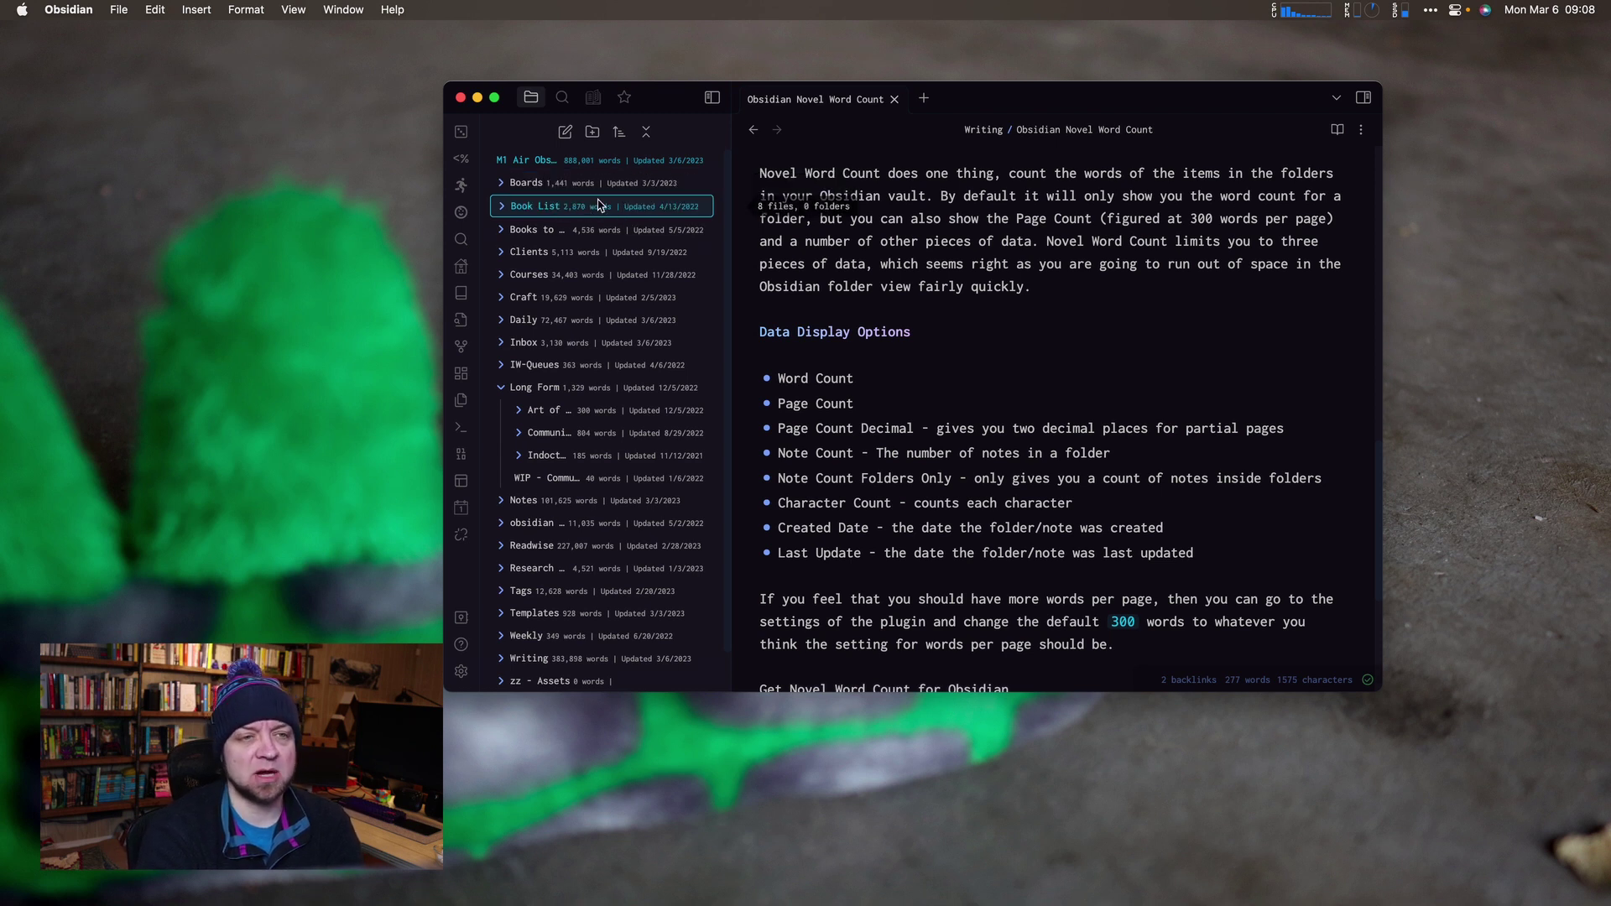
pyautogui.moveTo(514, 241)
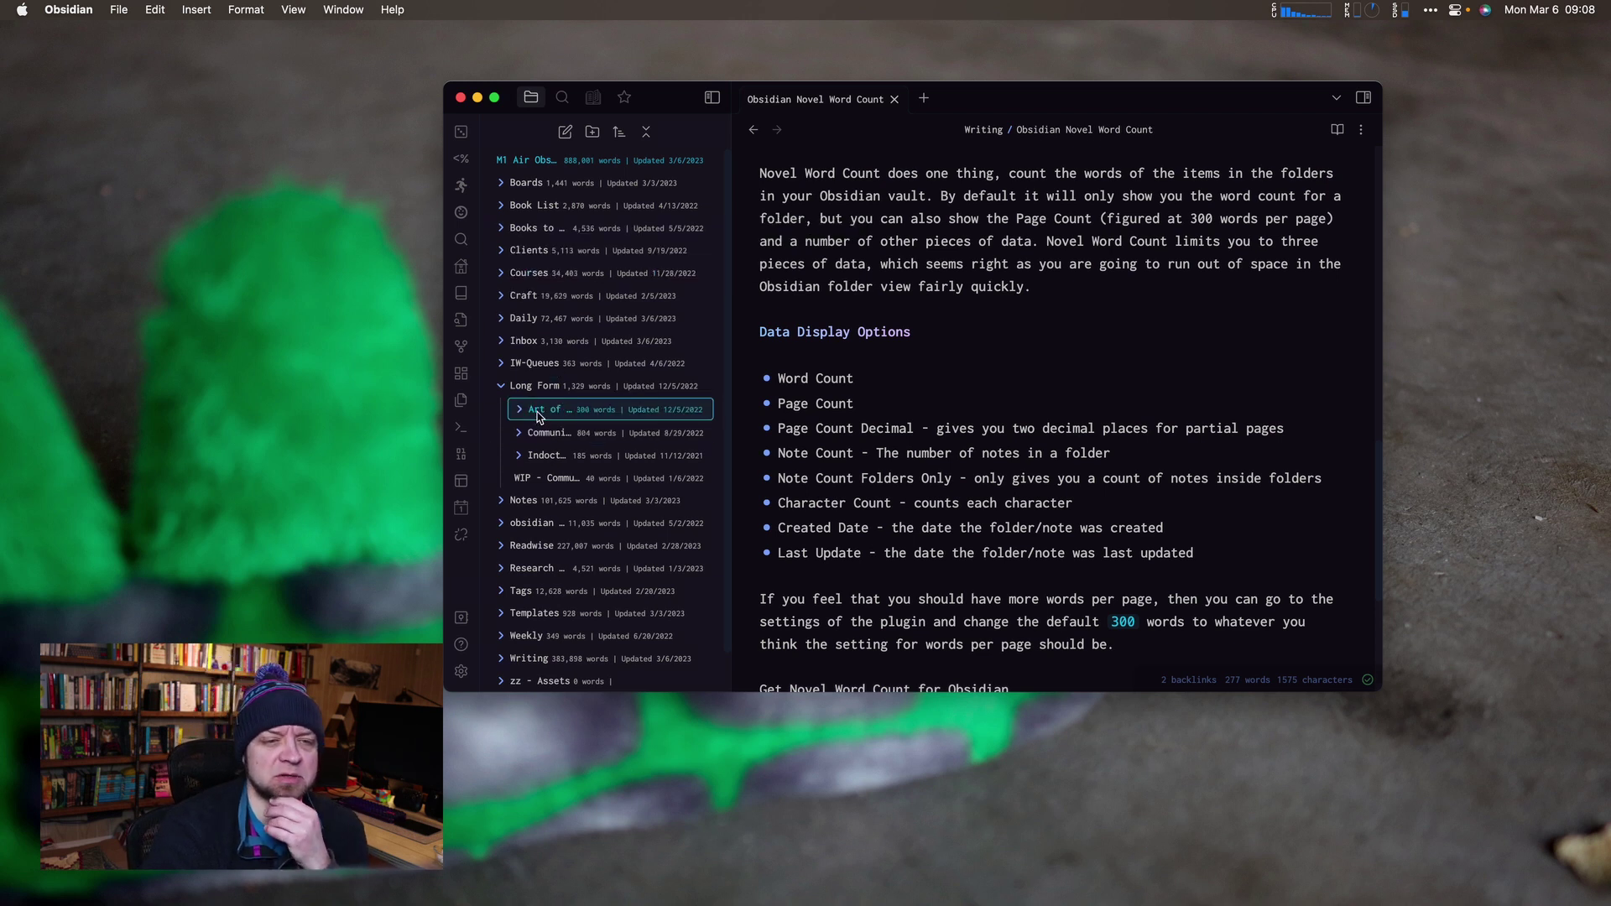
pyautogui.moveTo(537, 417)
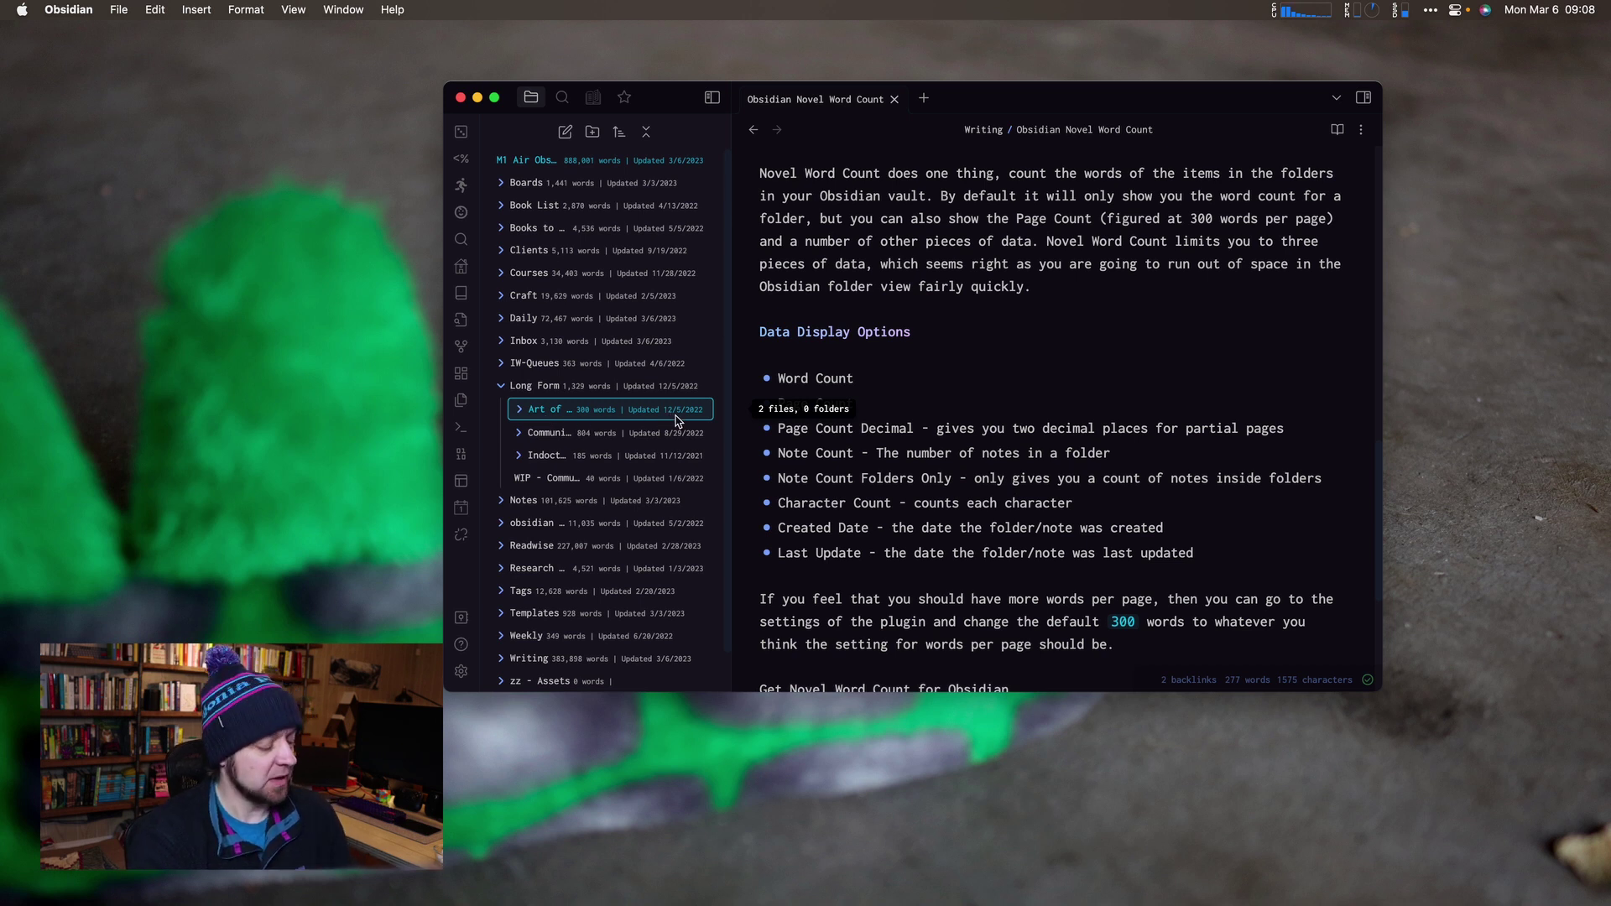
# Set the plugin's 2nd data type to Page Count and return to the file list
pyautogui.press('super+comma')
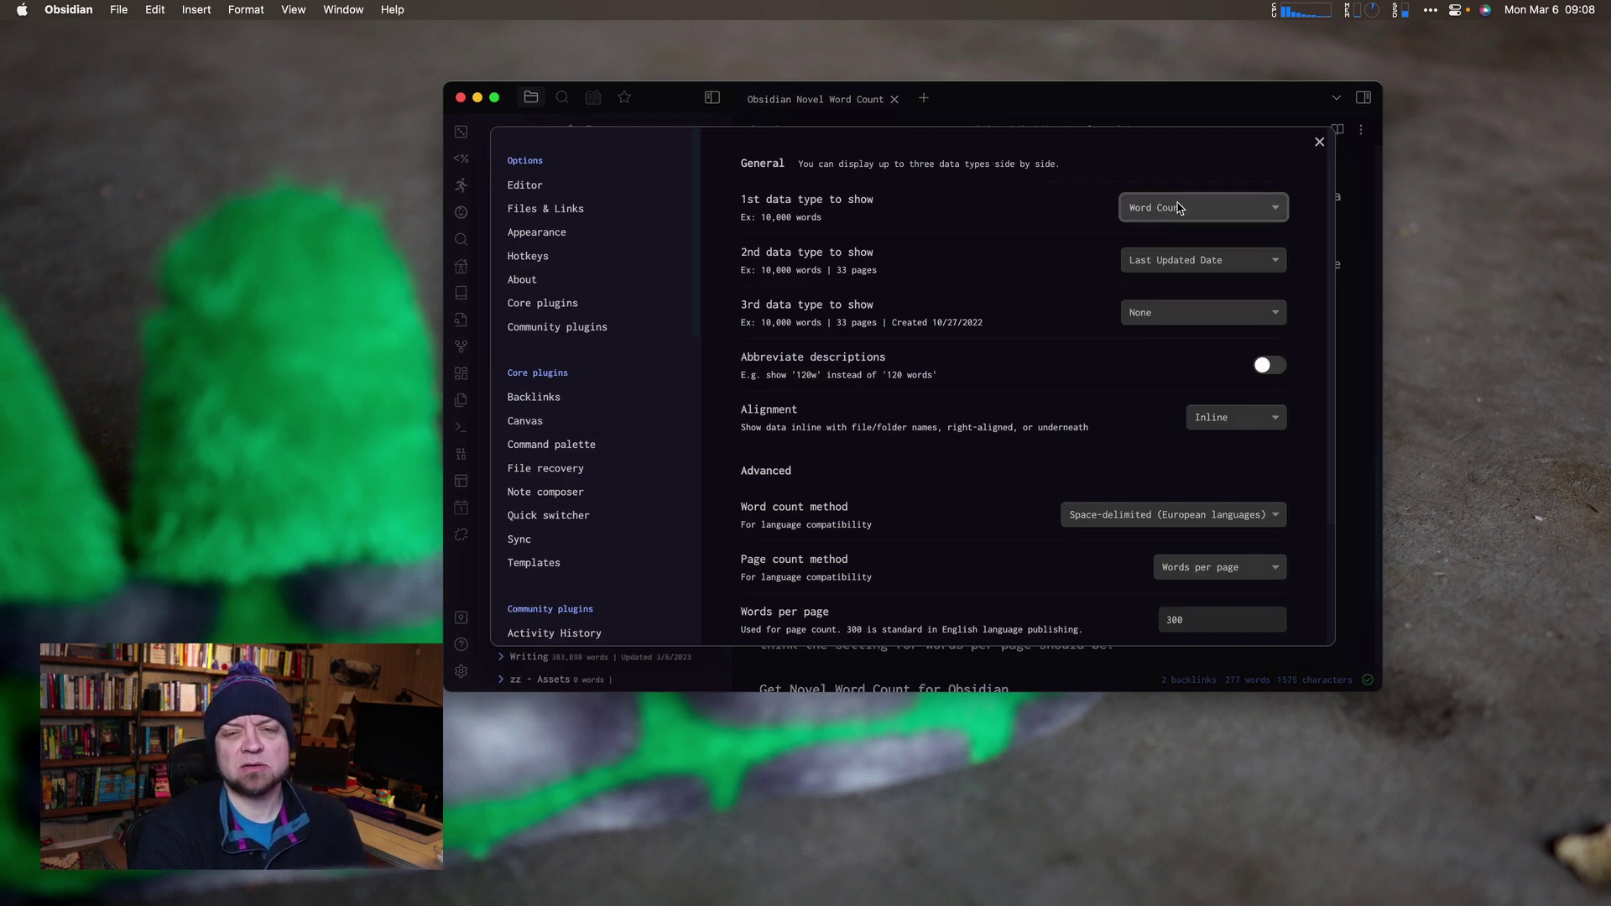
pyautogui.click(1189, 267)
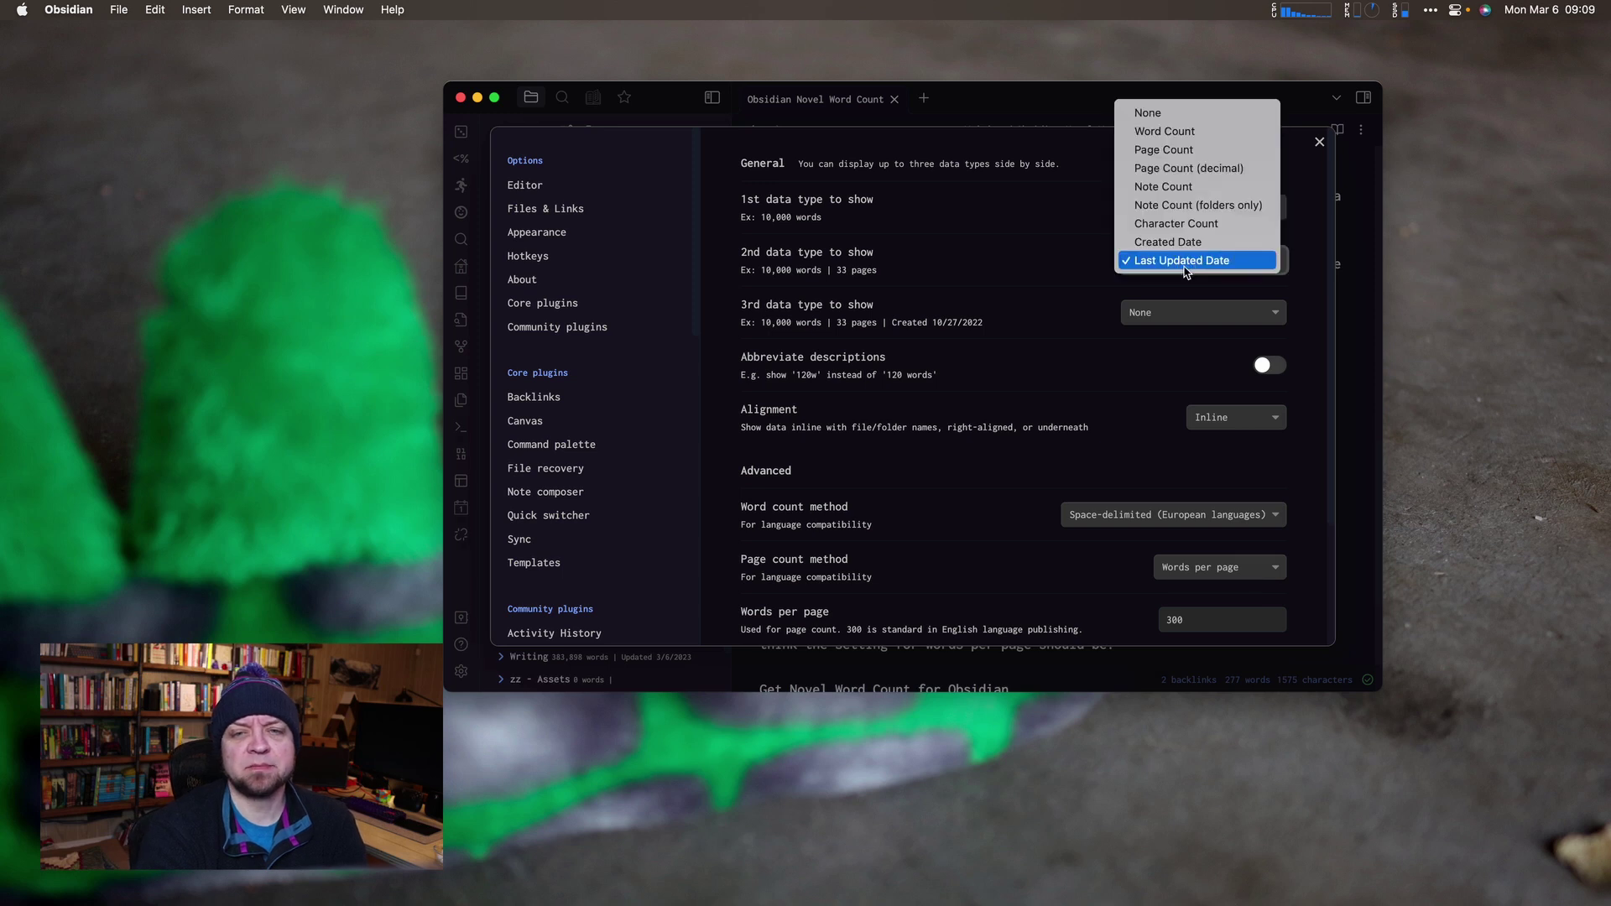
pyautogui.click(1173, 150)
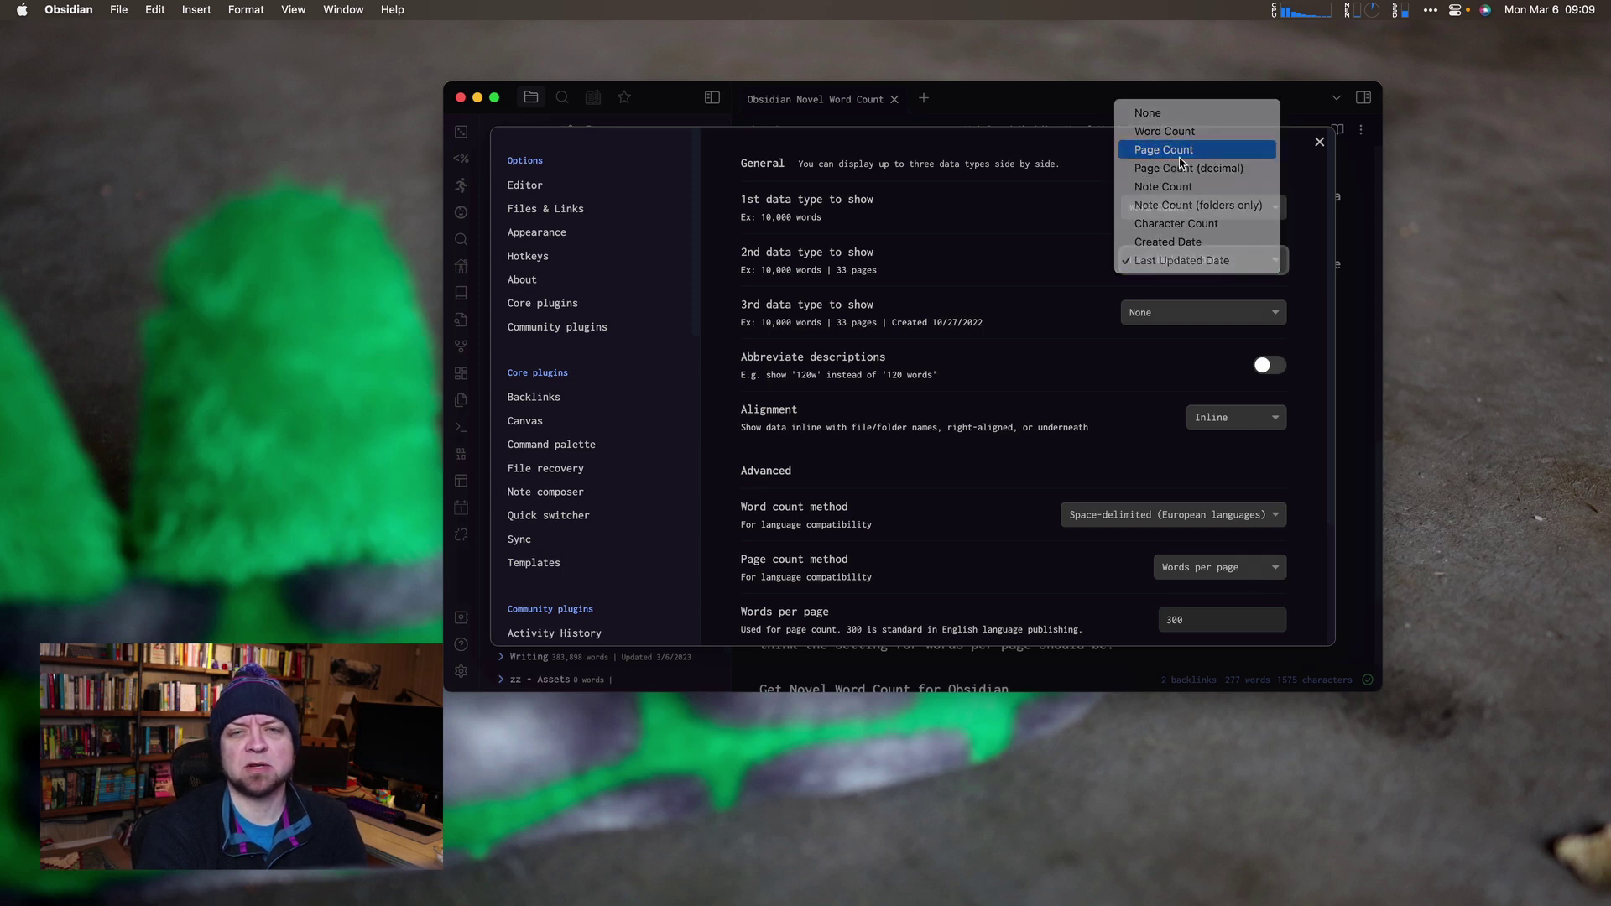
pyautogui.click(1319, 143)
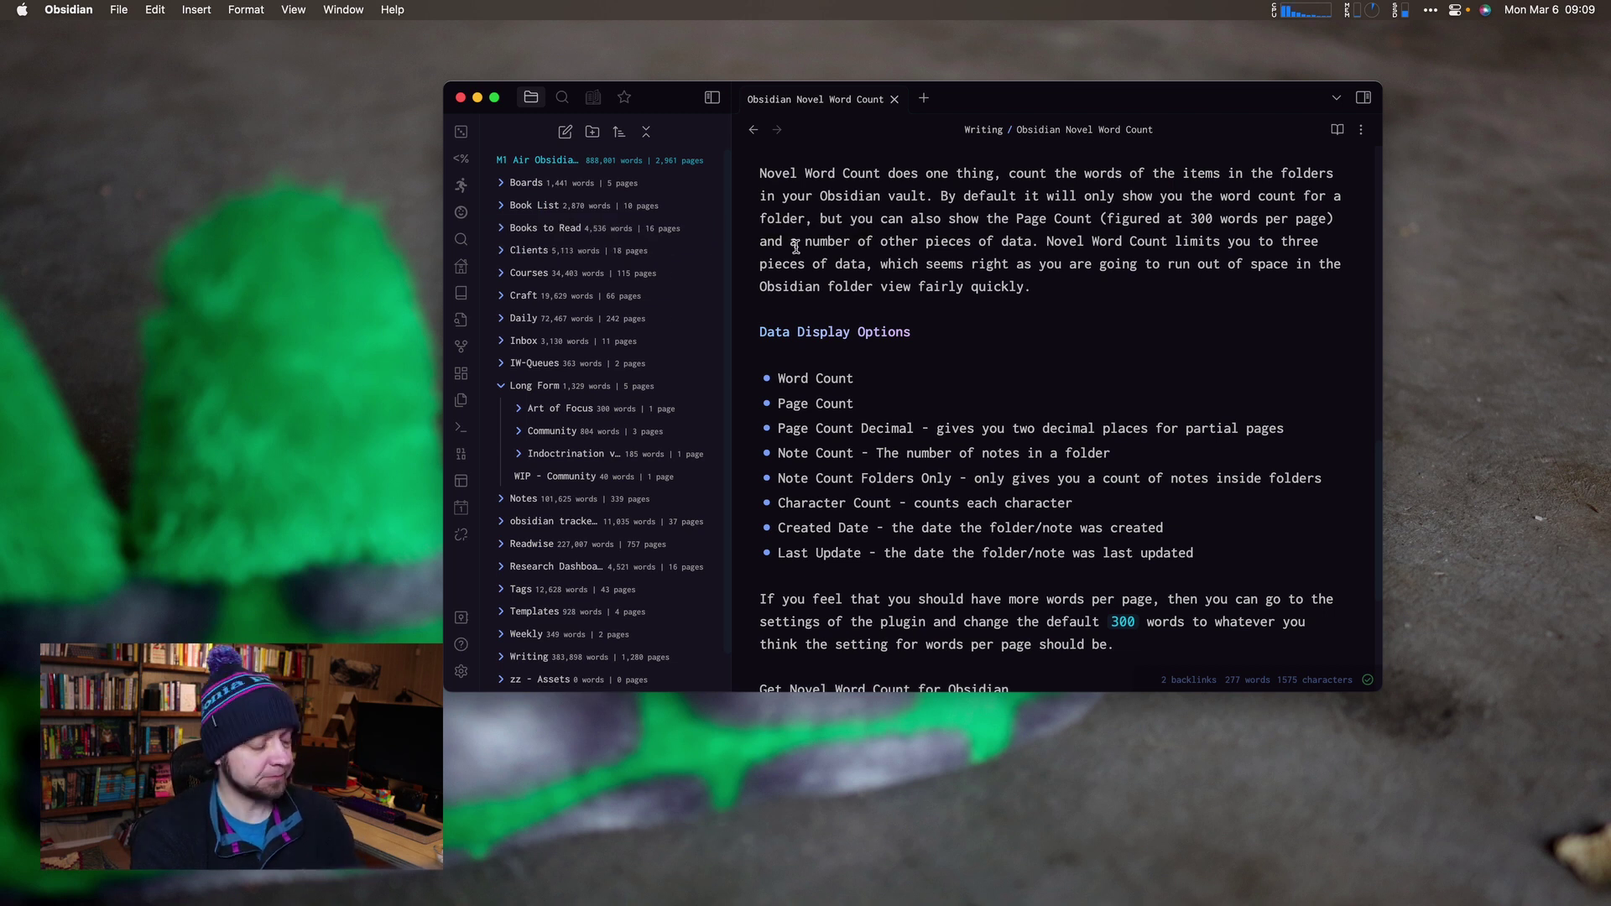
# Set the plugin's words per page to 400, reanalyze all documents, and return to the file list
pyautogui.press('super+comma')
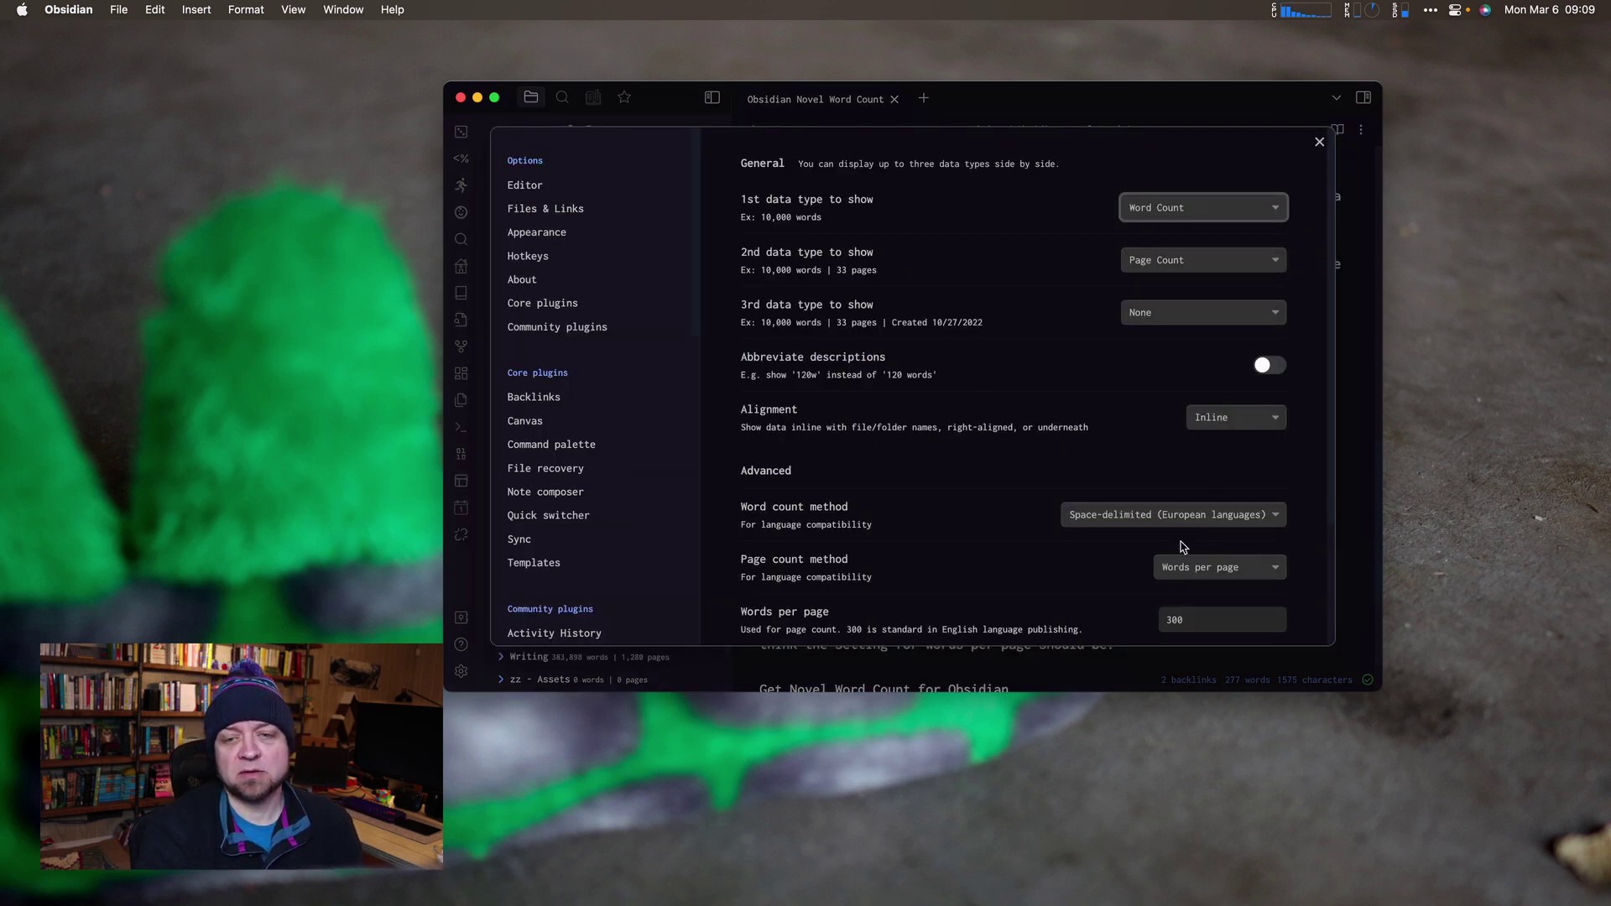
pyautogui.scroll(-3, 1182, 548)
pyautogui.click(1200, 479)
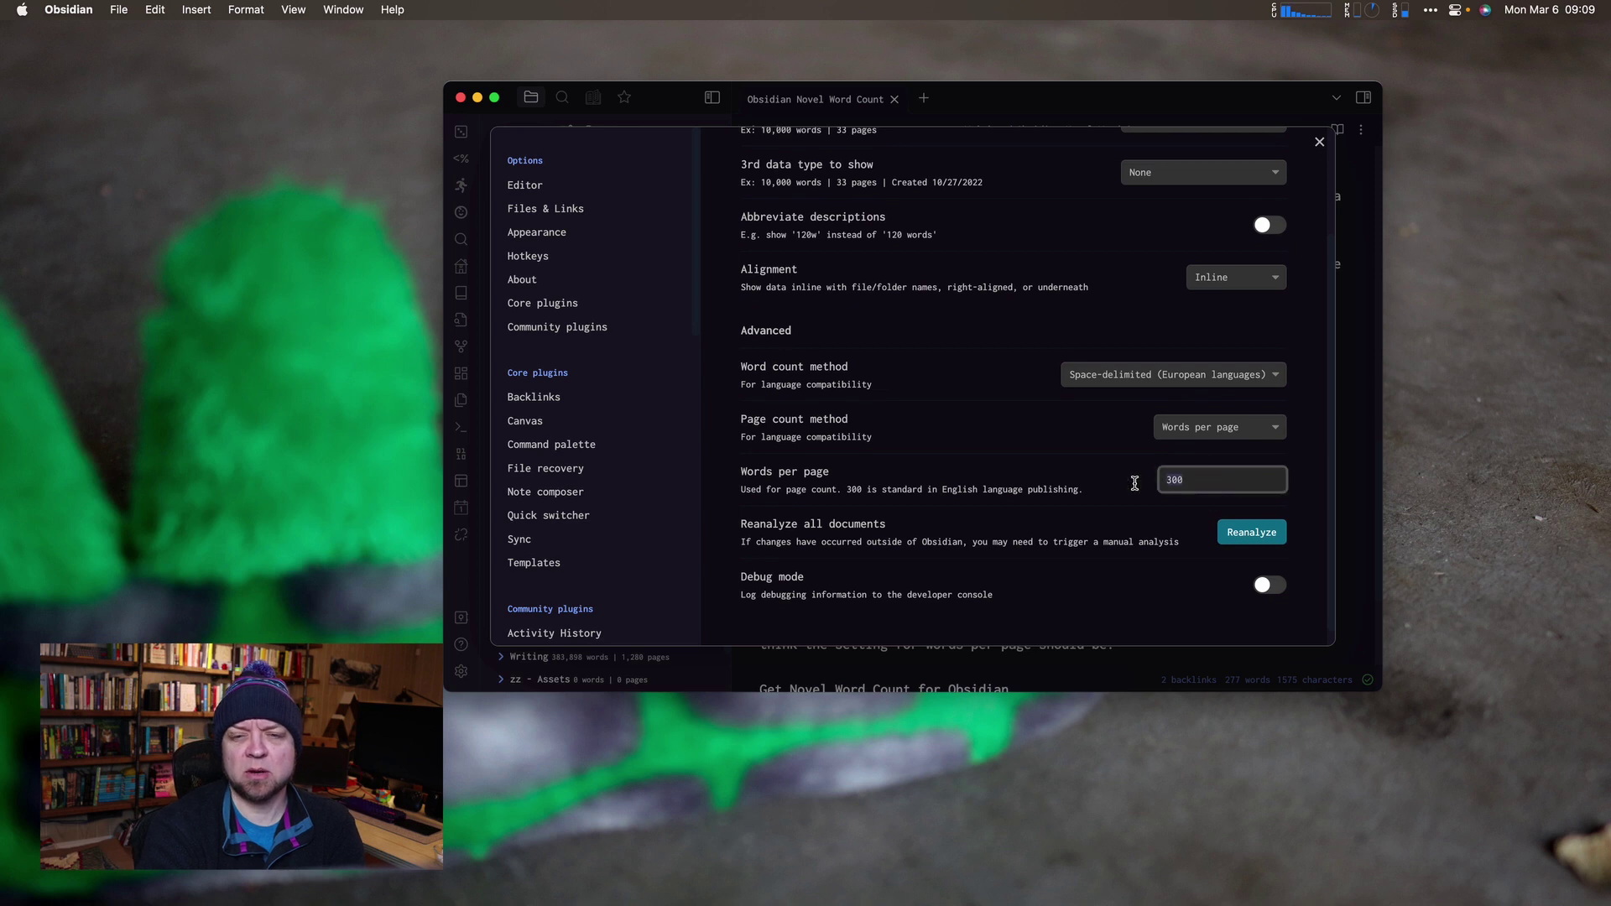
pyautogui.scroll(1, 1099, 486)
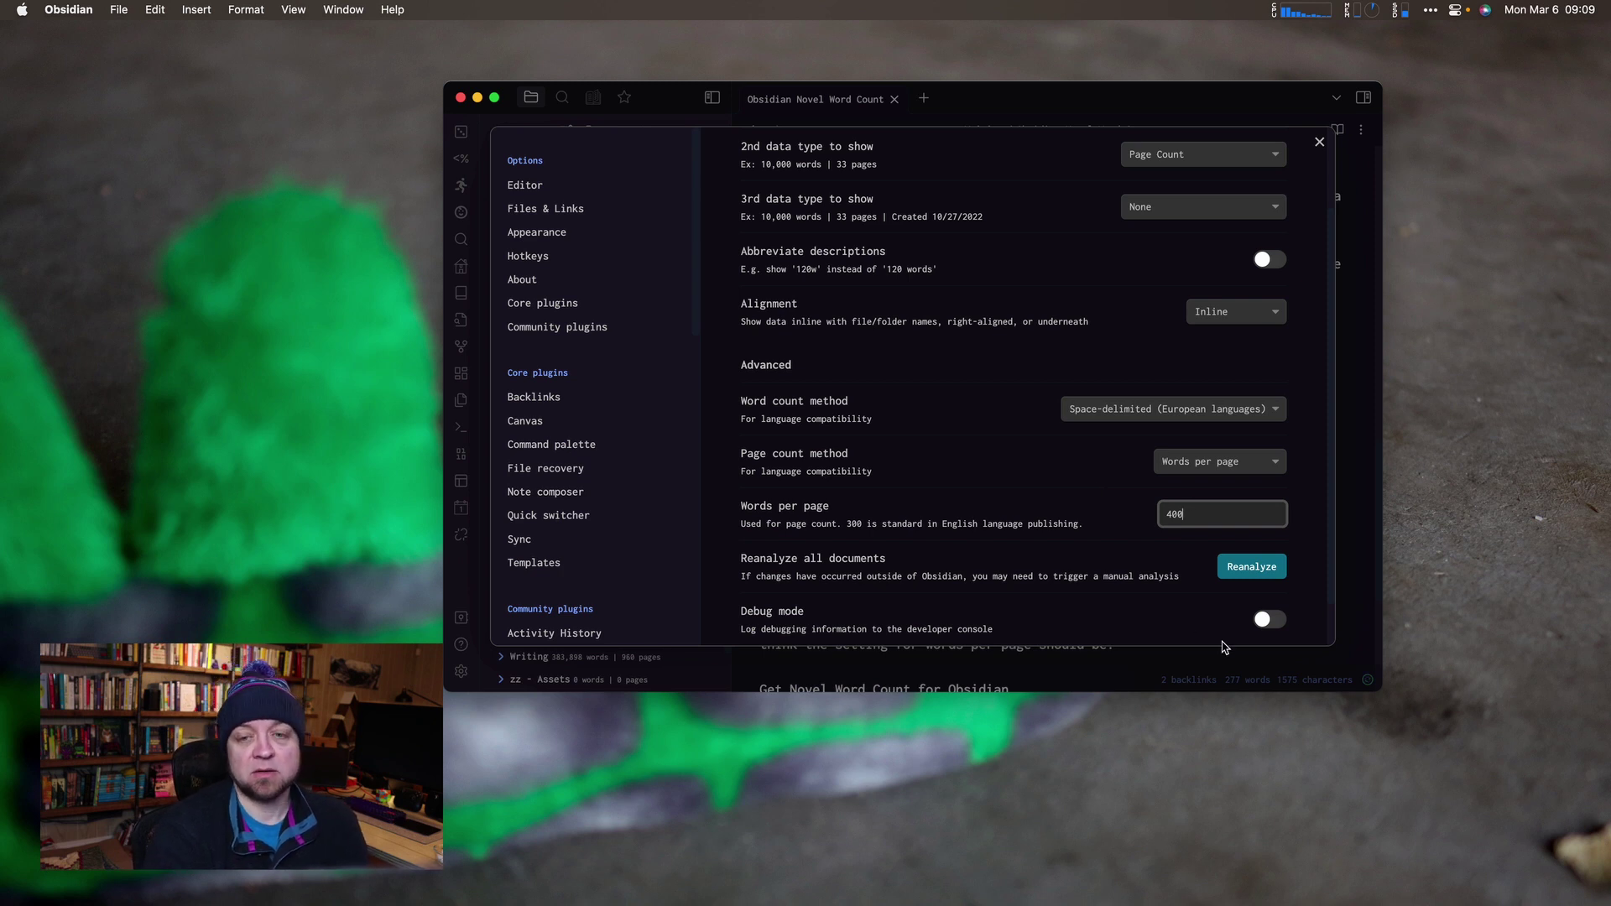
pyautogui.click(1251, 570)
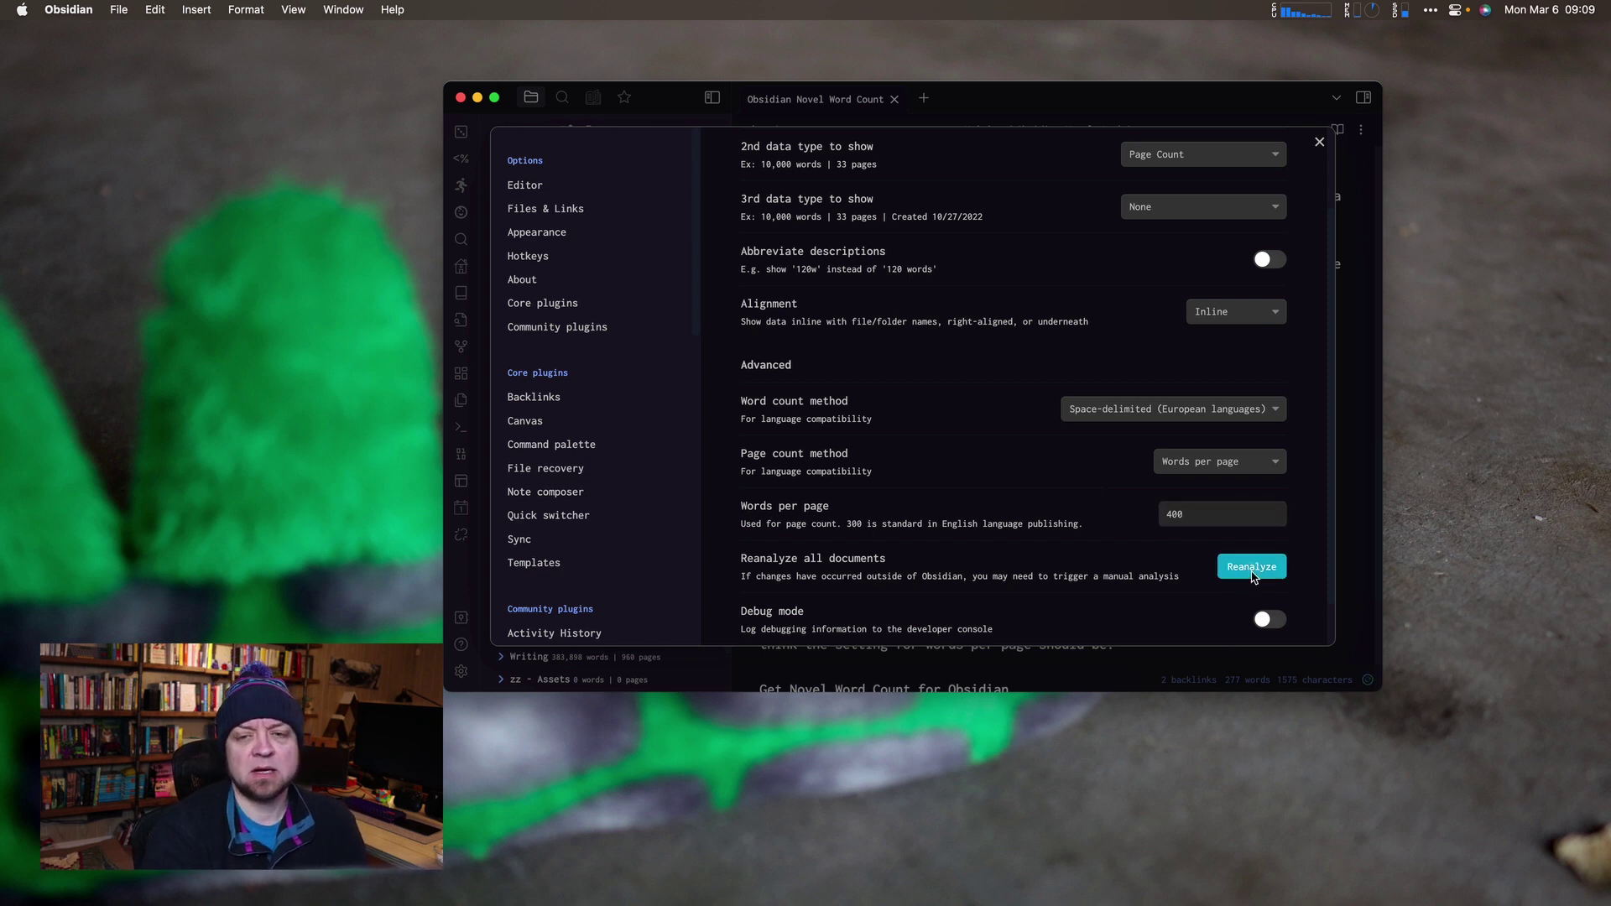
pyautogui.click(1321, 144)
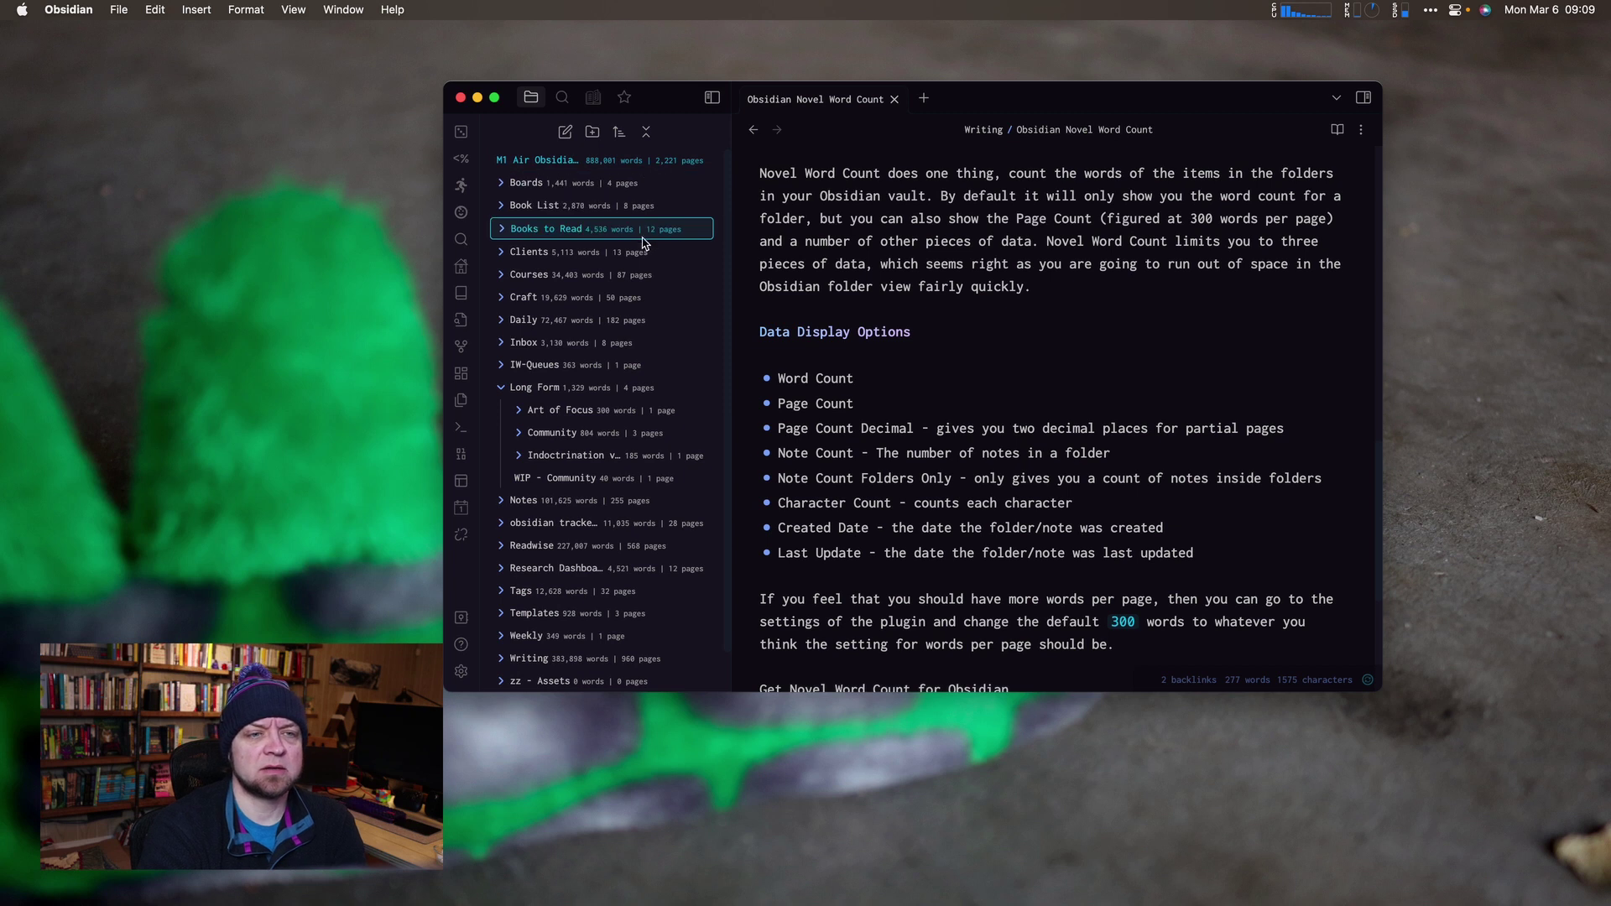
pyautogui.moveTo(642, 242)
# Change the 2nd data type to Page Count (decimal) and close the settings
pyautogui.press('super+comma')
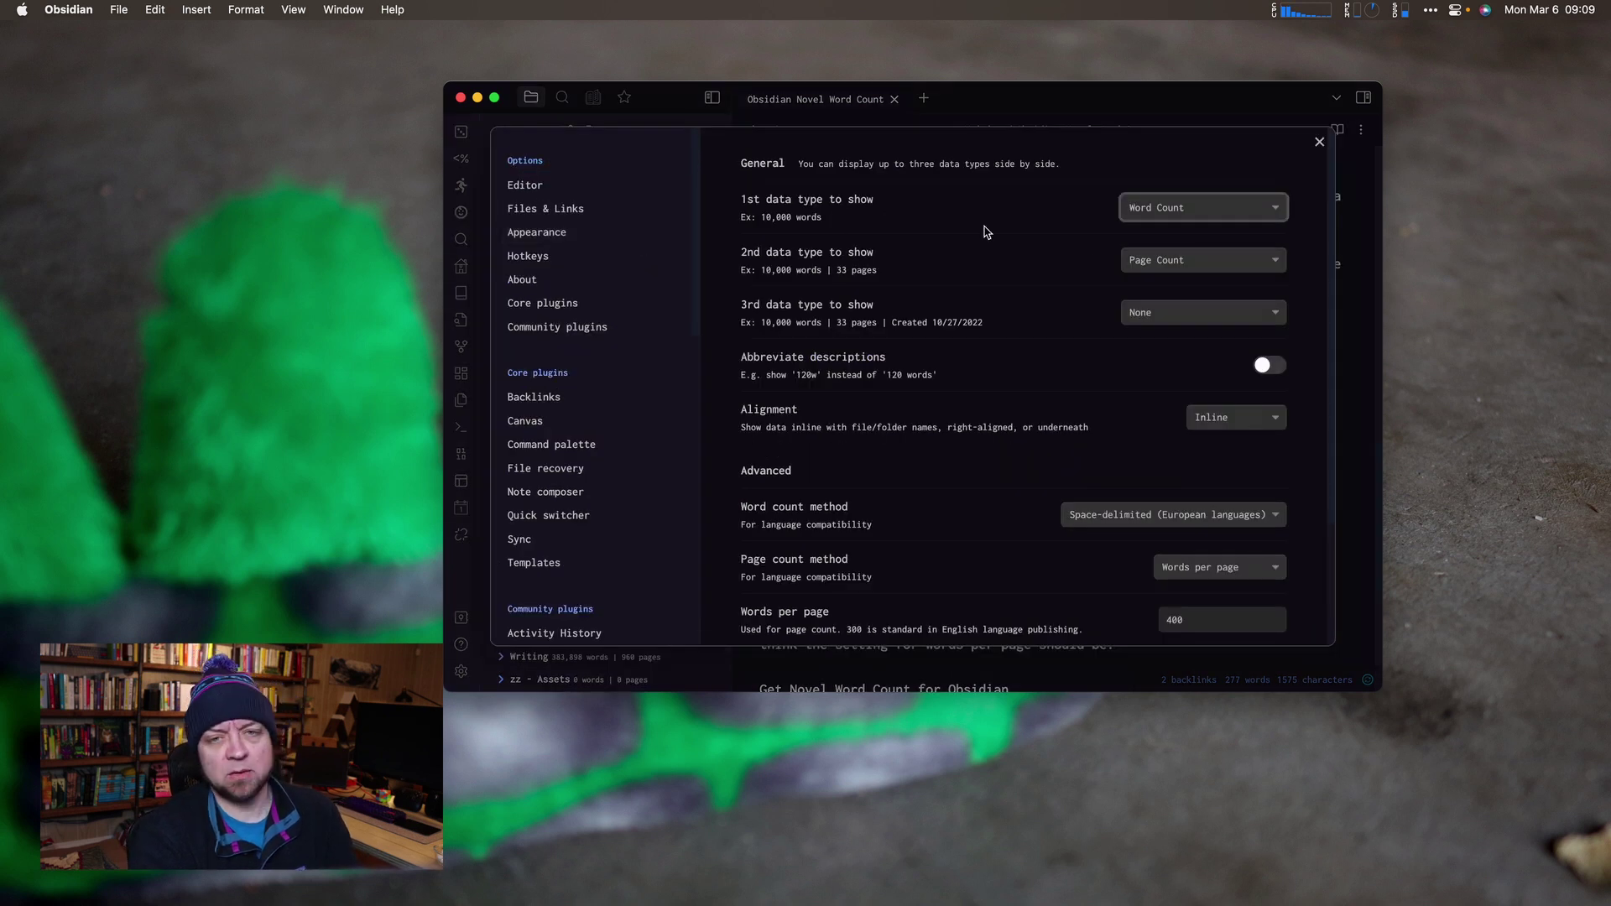
pyautogui.click(1205, 257)
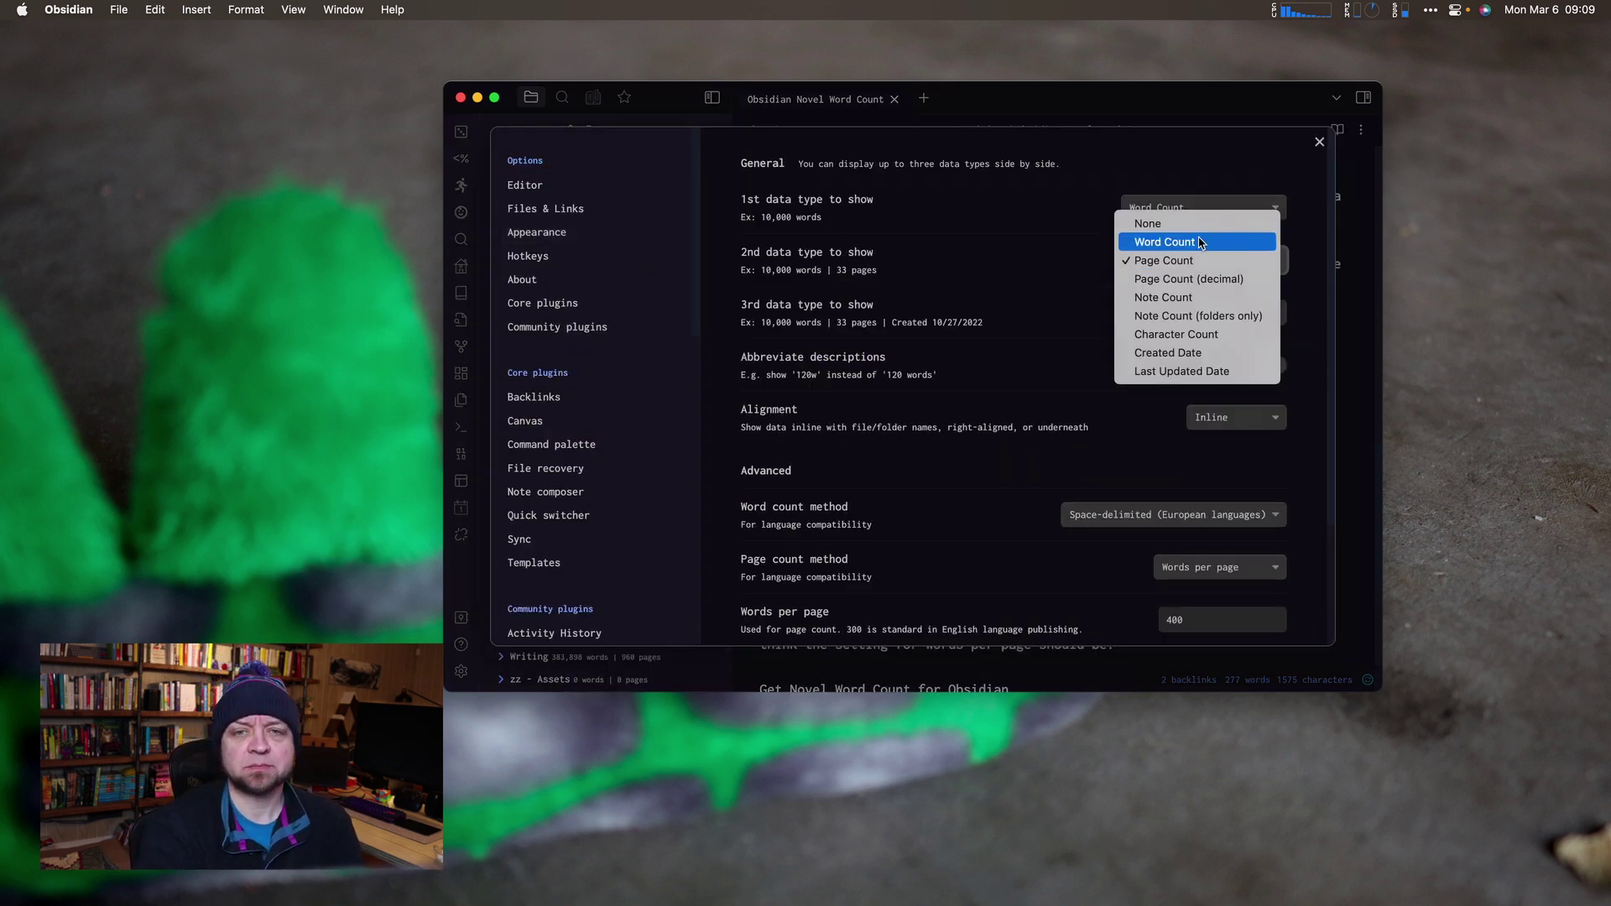
pyautogui.click(1191, 279)
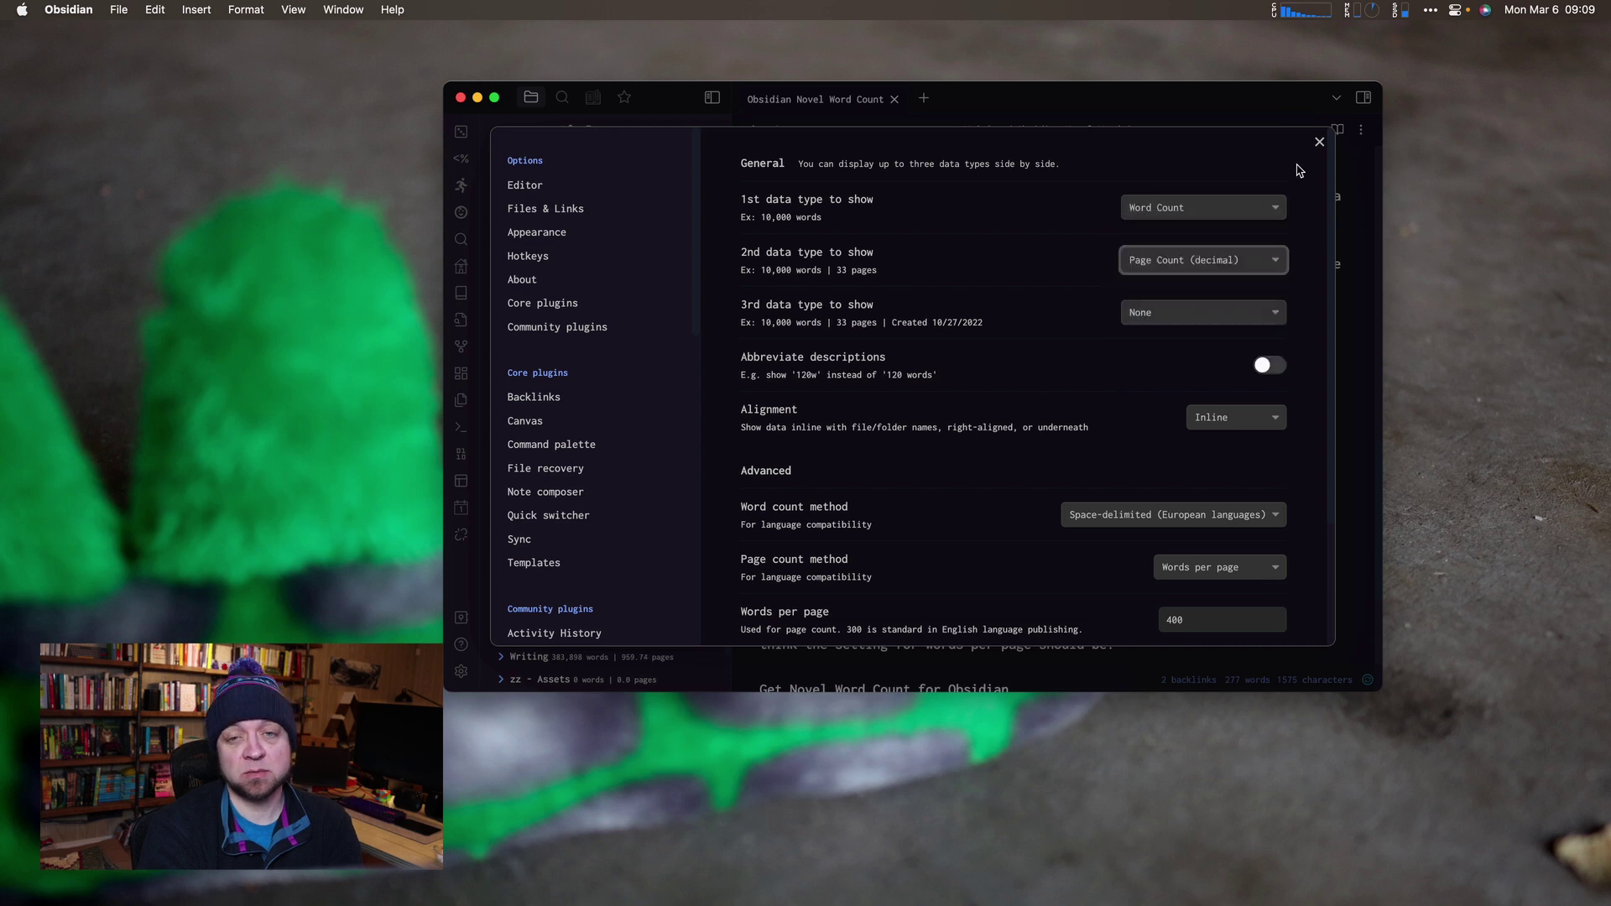
pyautogui.click(1320, 142)
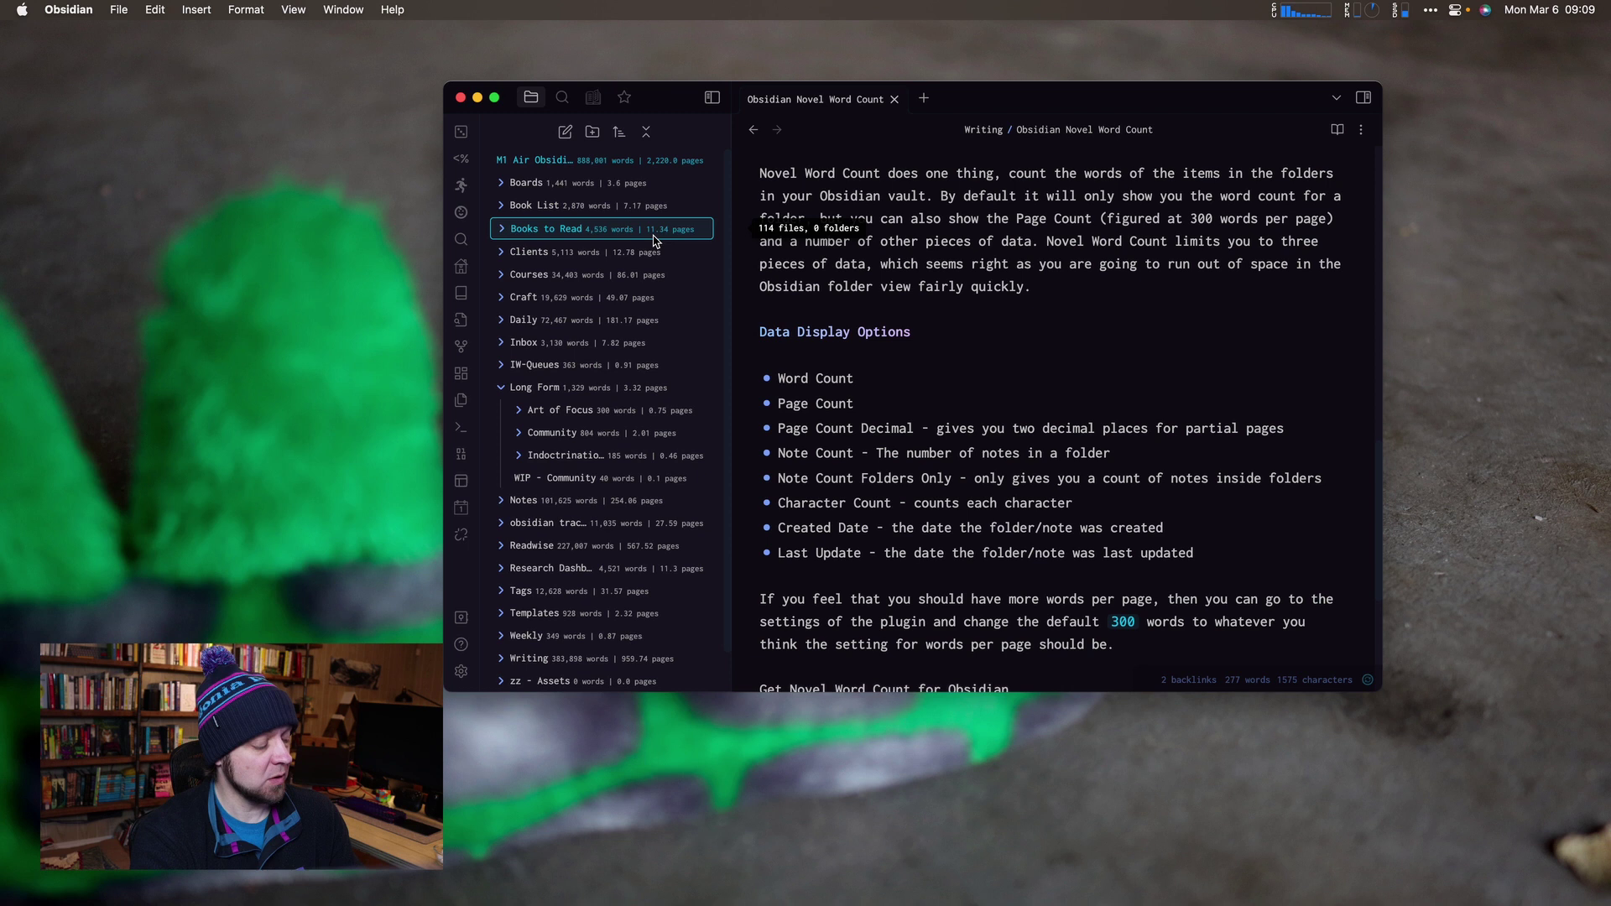
# Switch the 2nd data type to Note Count and check the data beside the folders and the WIP - Community note
pyautogui.press('super+comma')
pyautogui.click(1202, 260)
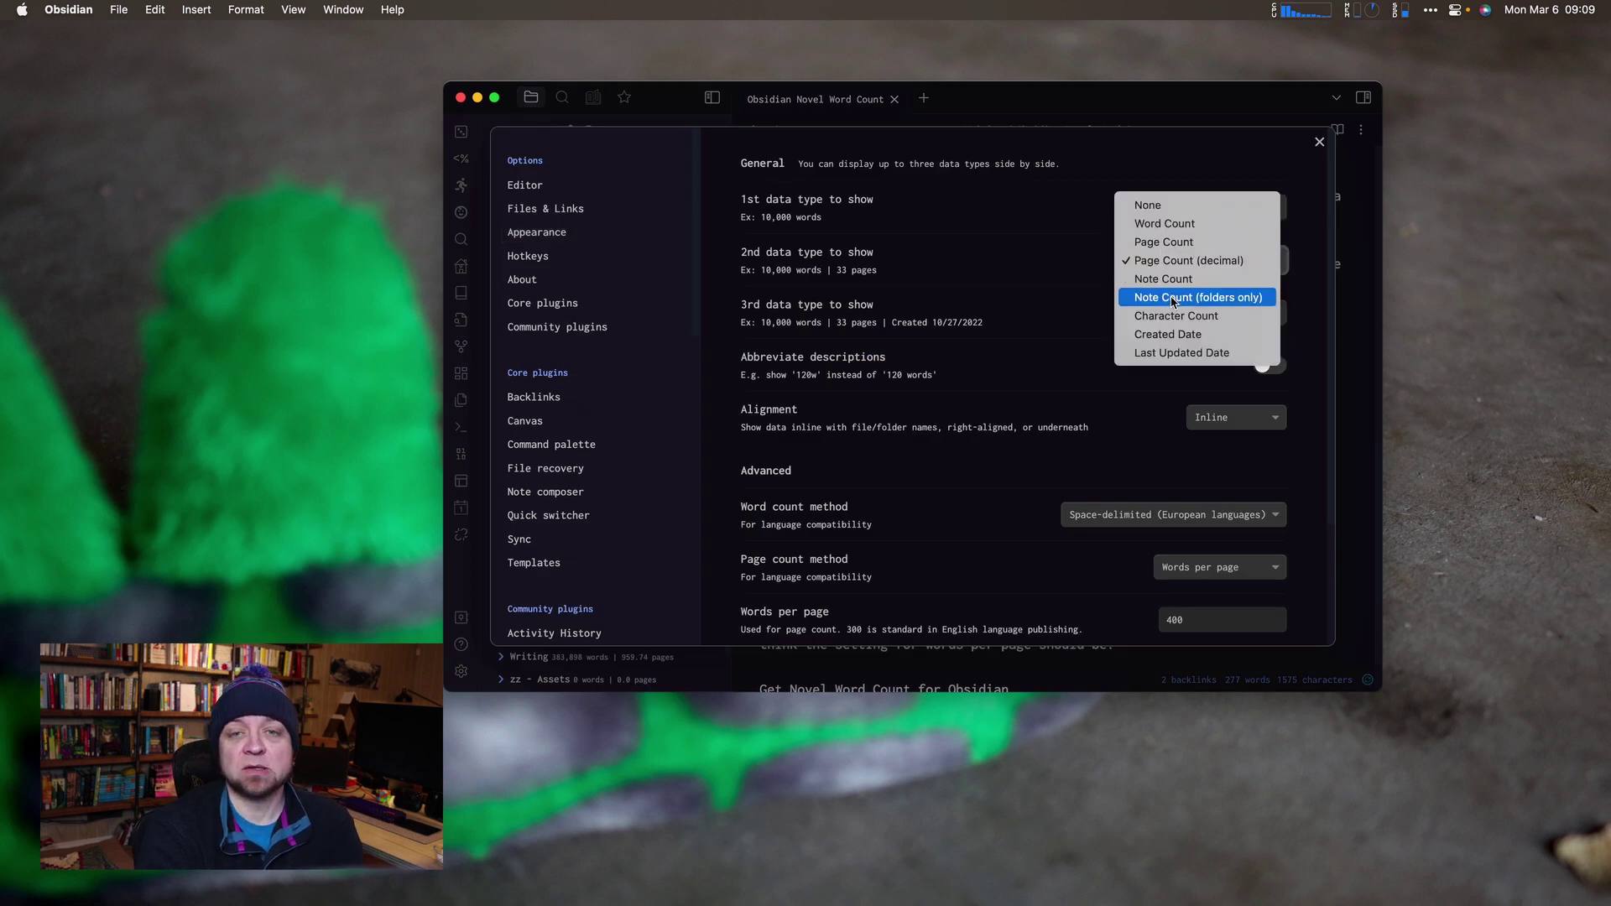
pyautogui.click(1171, 280)
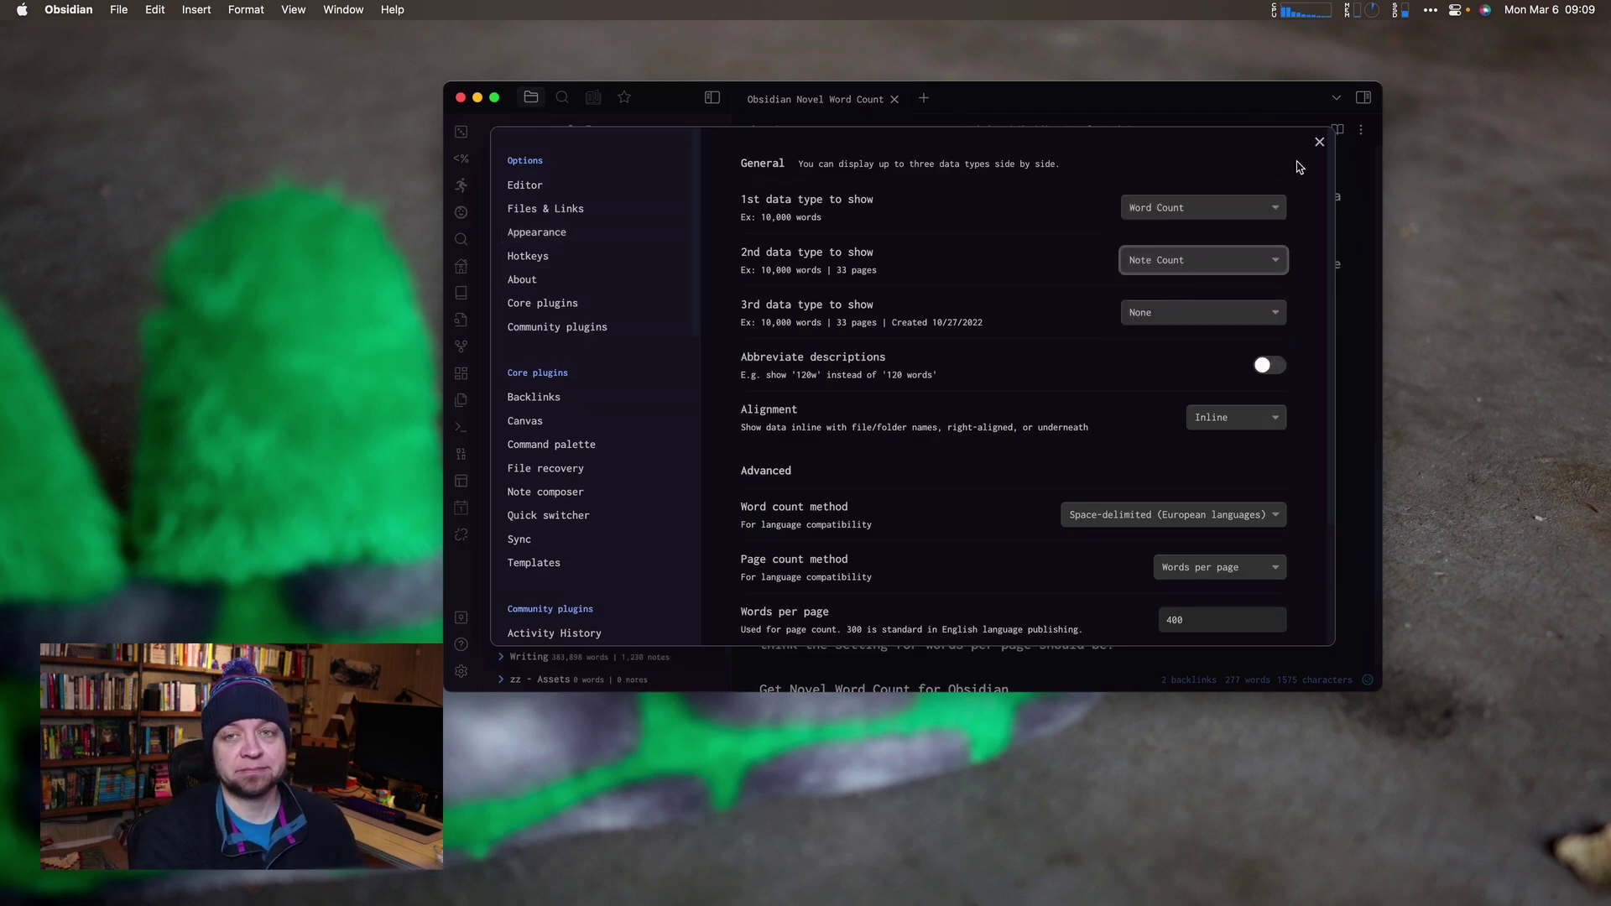
pyautogui.click(1319, 142)
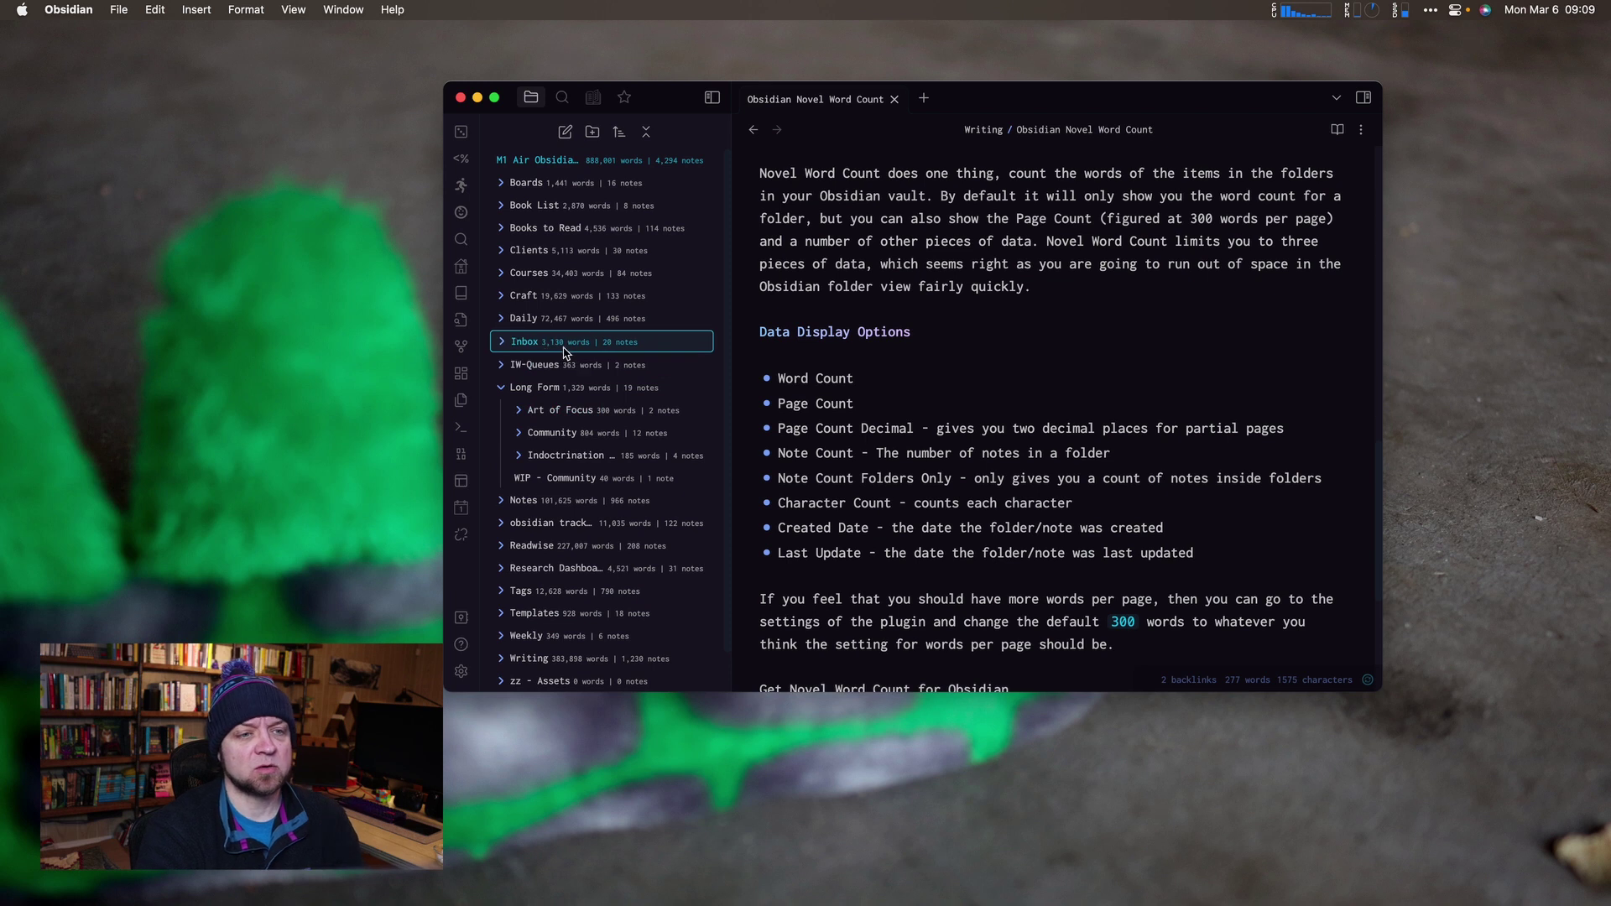
pyautogui.moveTo(602, 353)
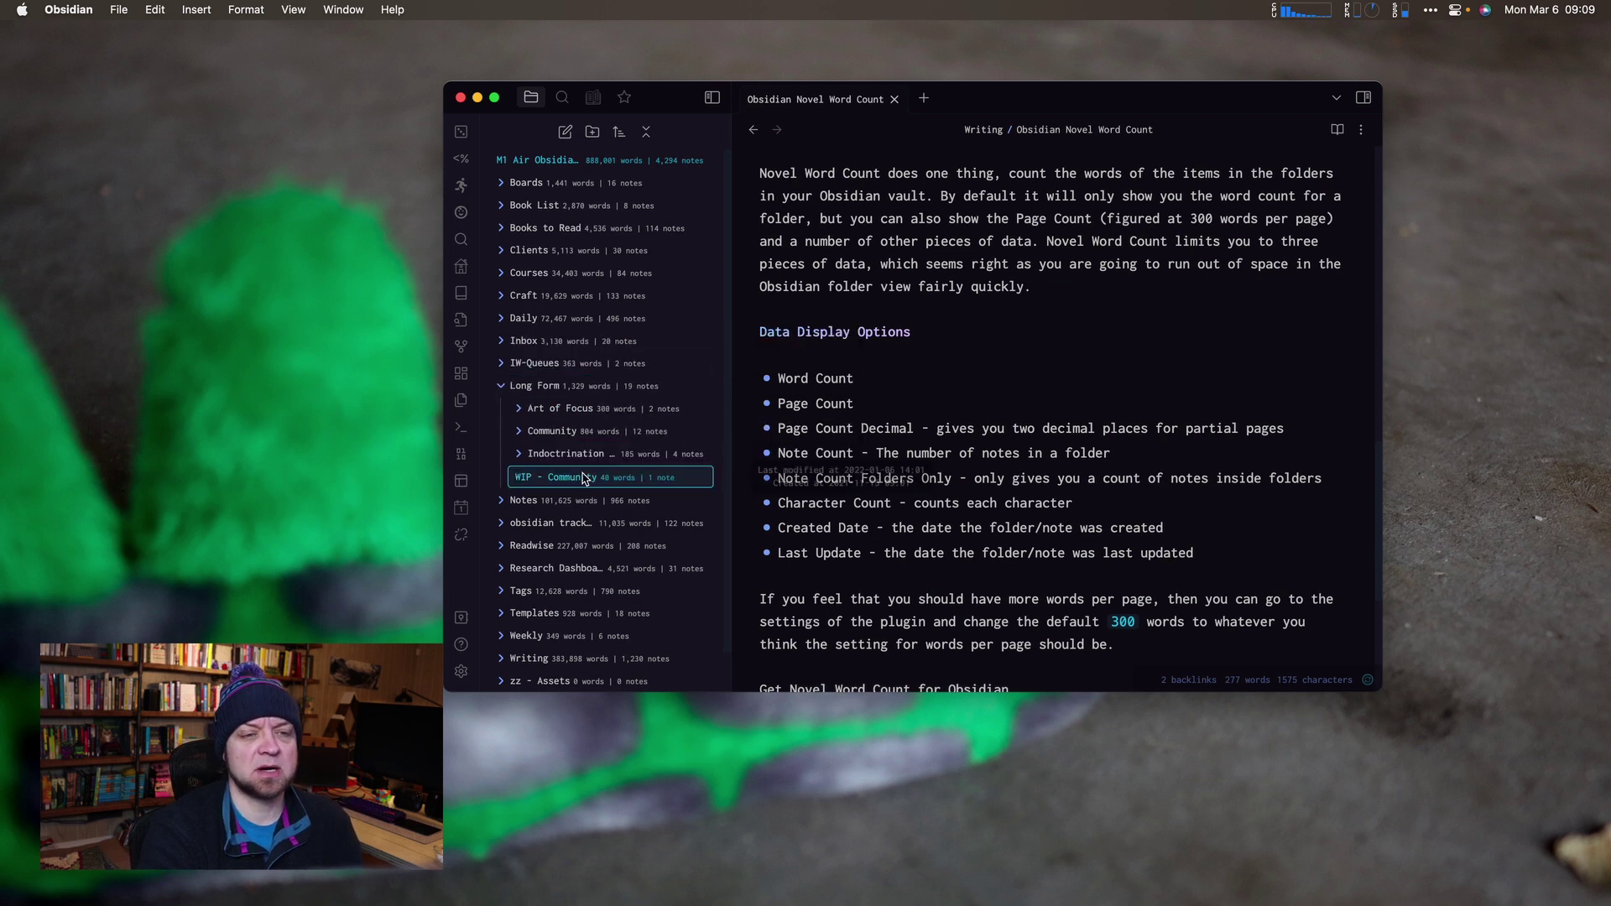
pyautogui.moveTo(597, 485)
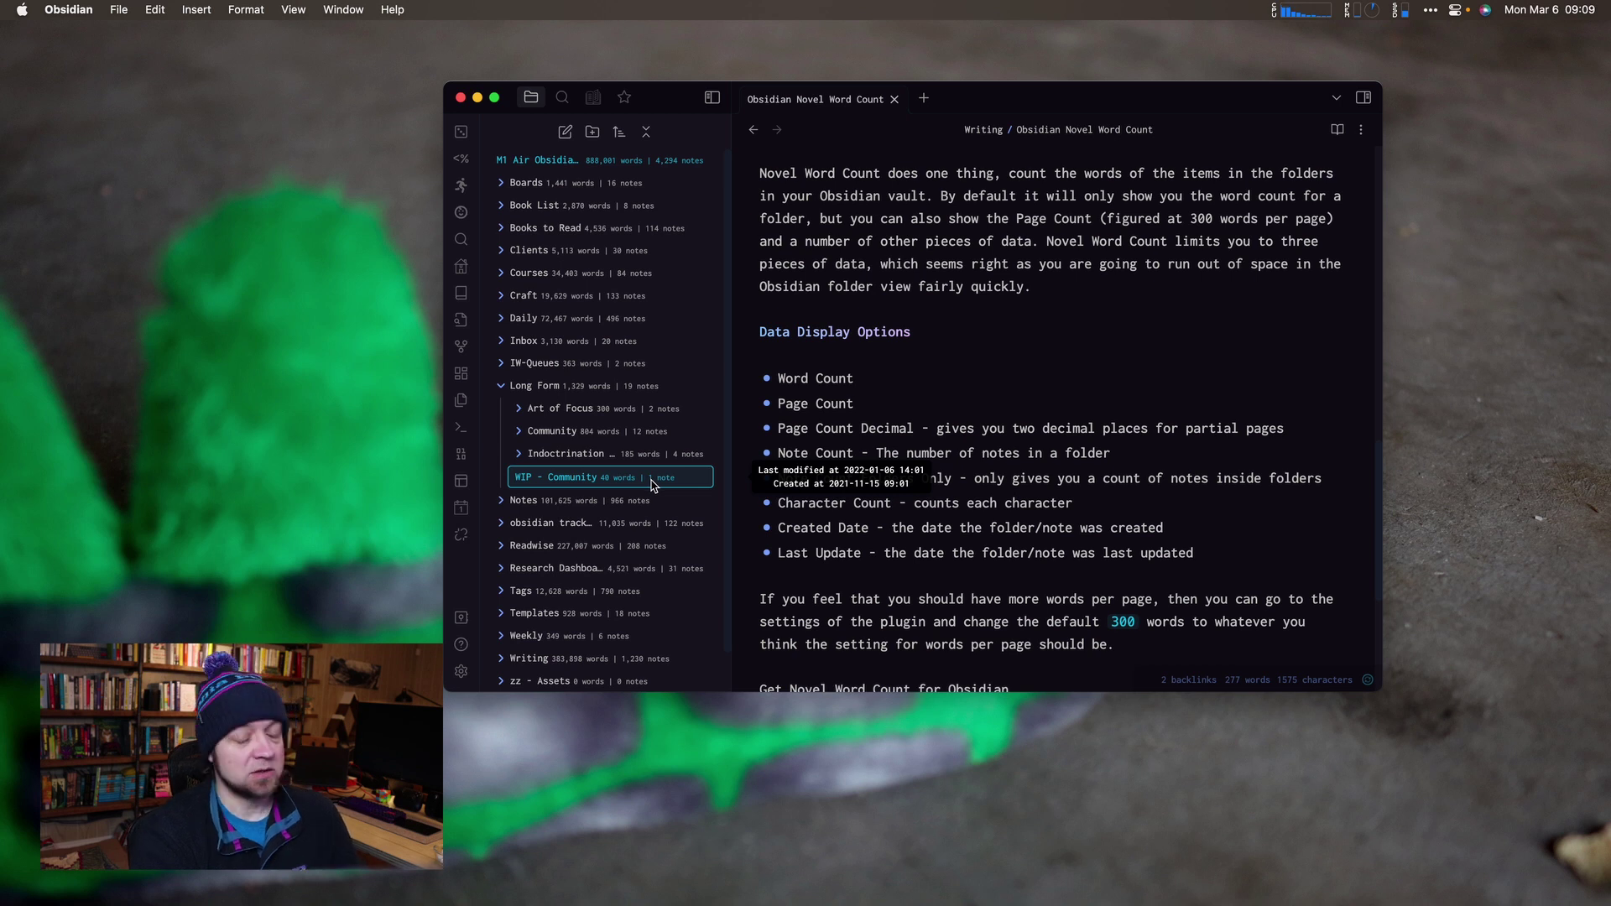
# Set the 2nd data type to Note Count (folders only) and check the WIP - Community note's entry in the file list
pyautogui.press('super+comma')
pyautogui.click(1182, 265)
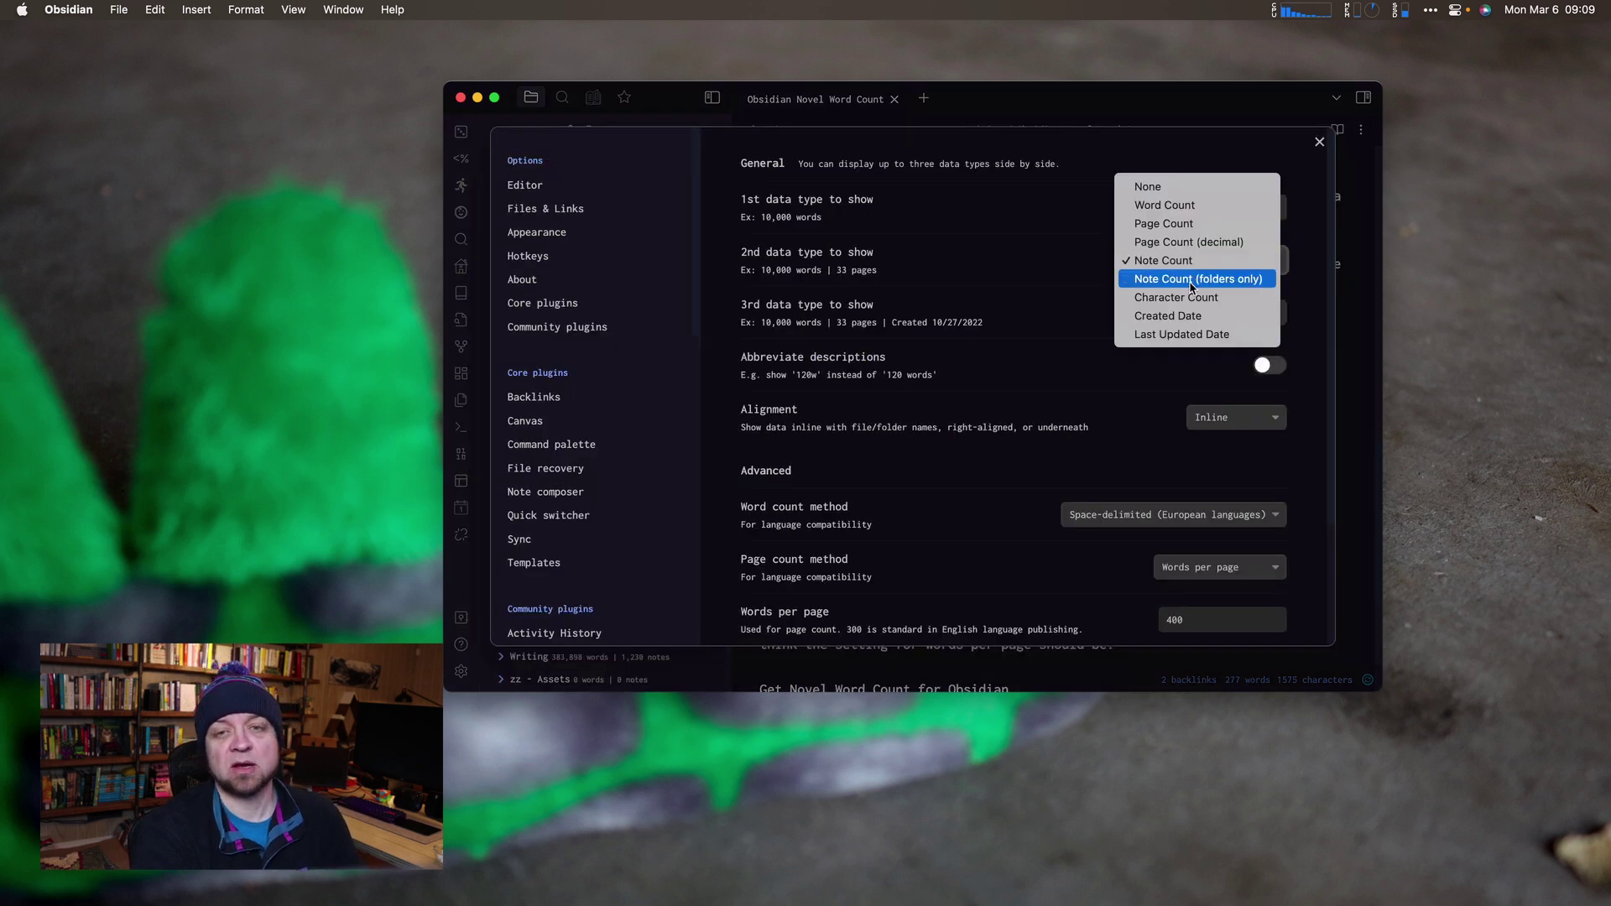
pyautogui.click(1190, 287)
pyautogui.click(1320, 142)
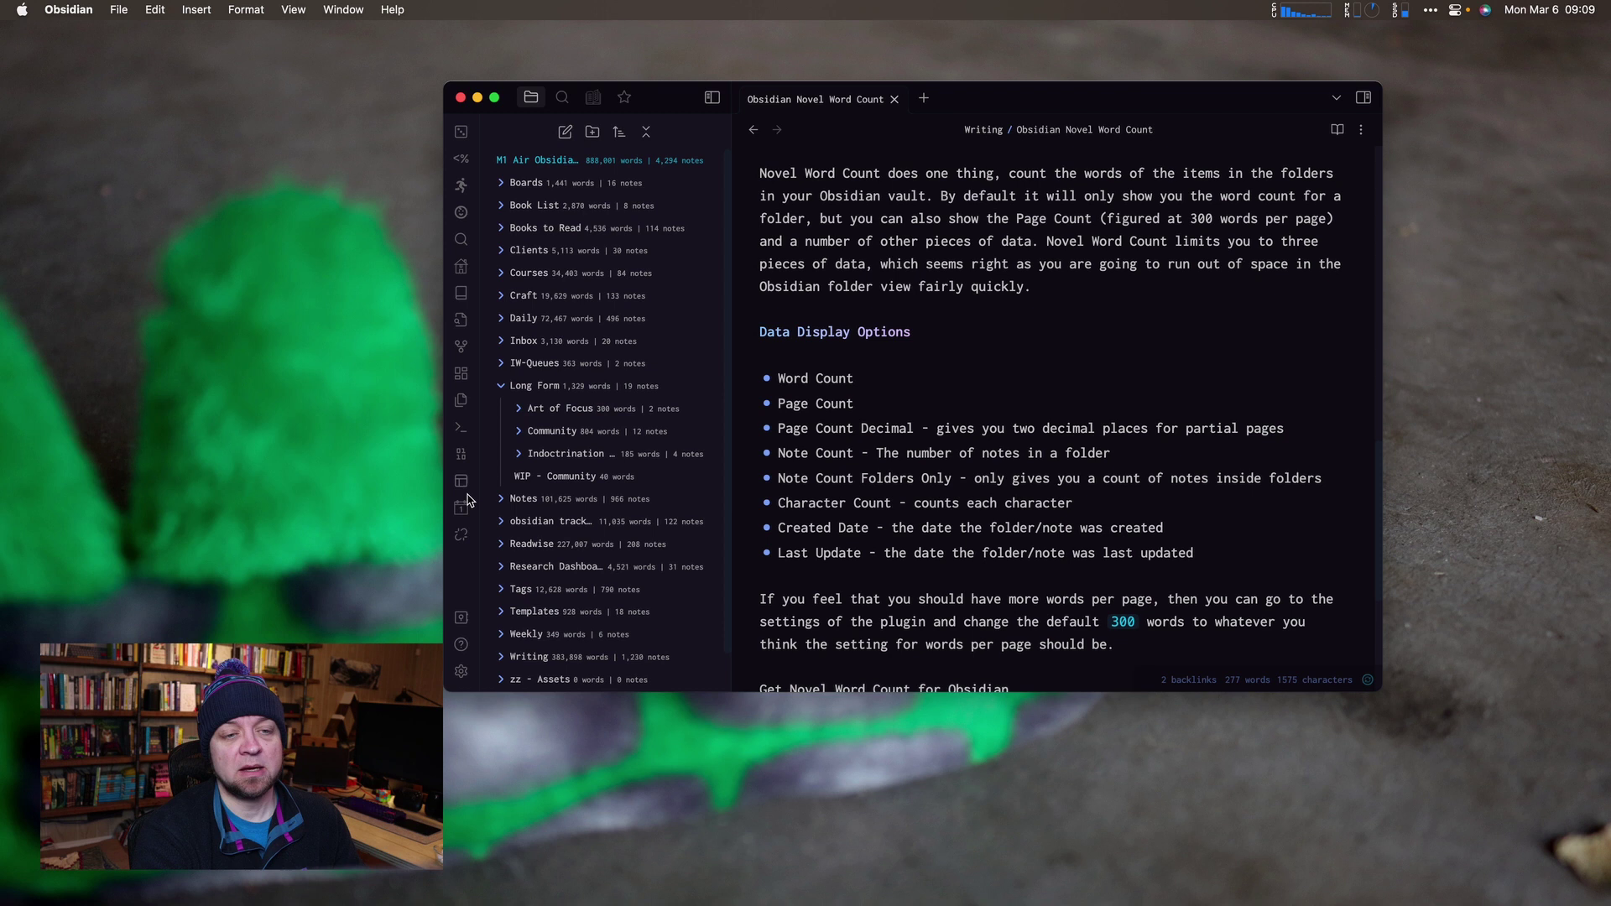
pyautogui.moveTo(592, 480)
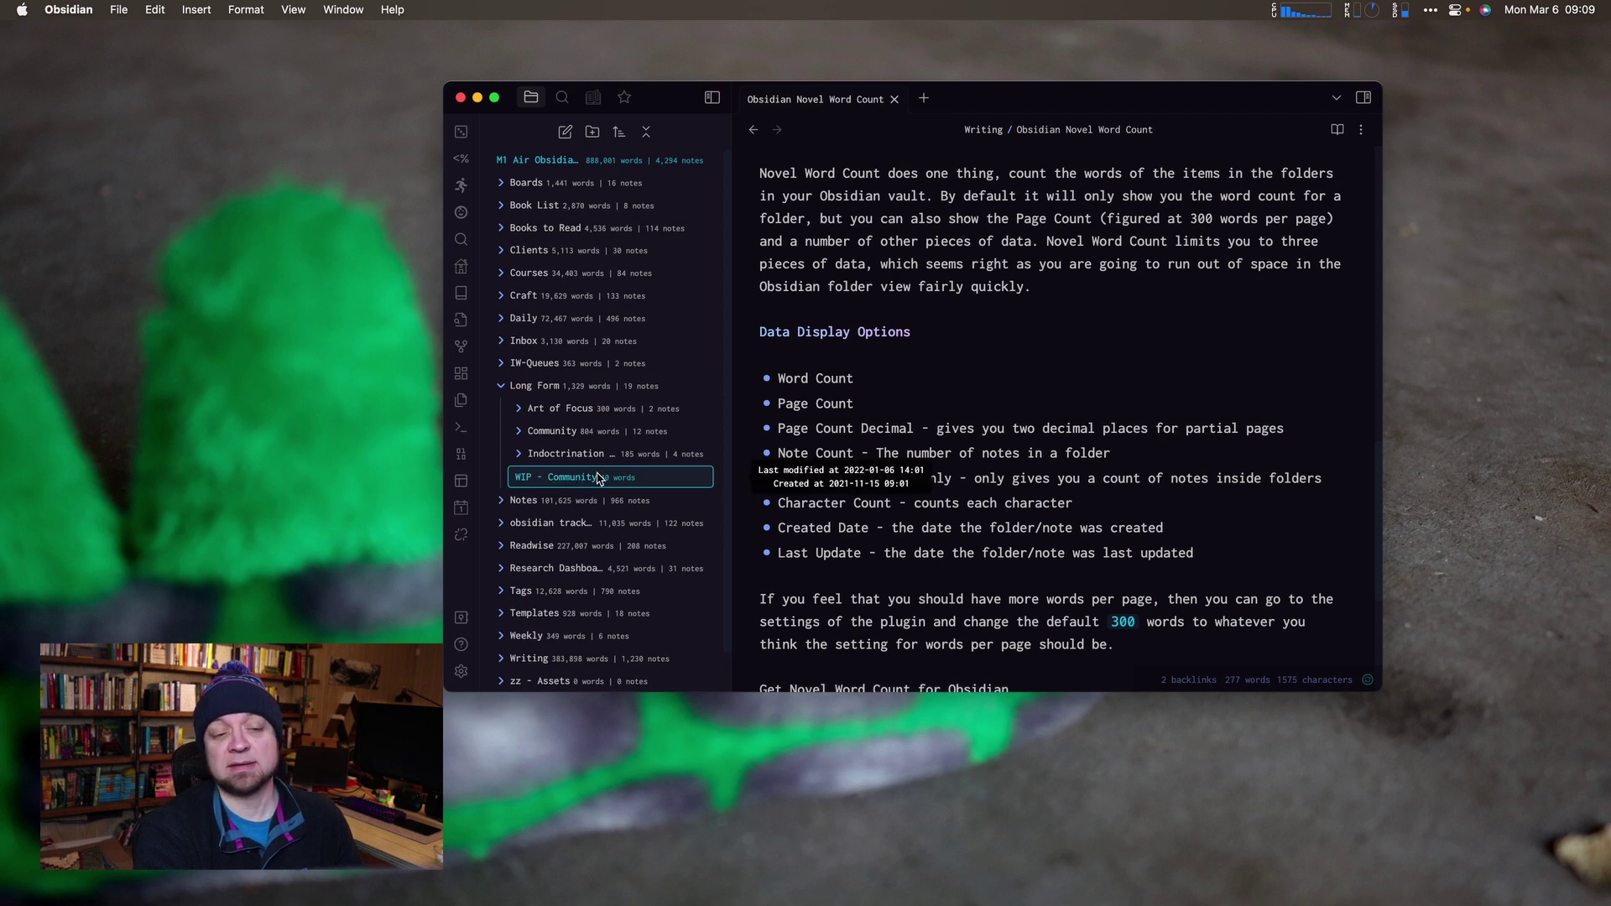
# Set the 2nd data type to Character Count and close the plugin settings
pyautogui.press('super+comma')
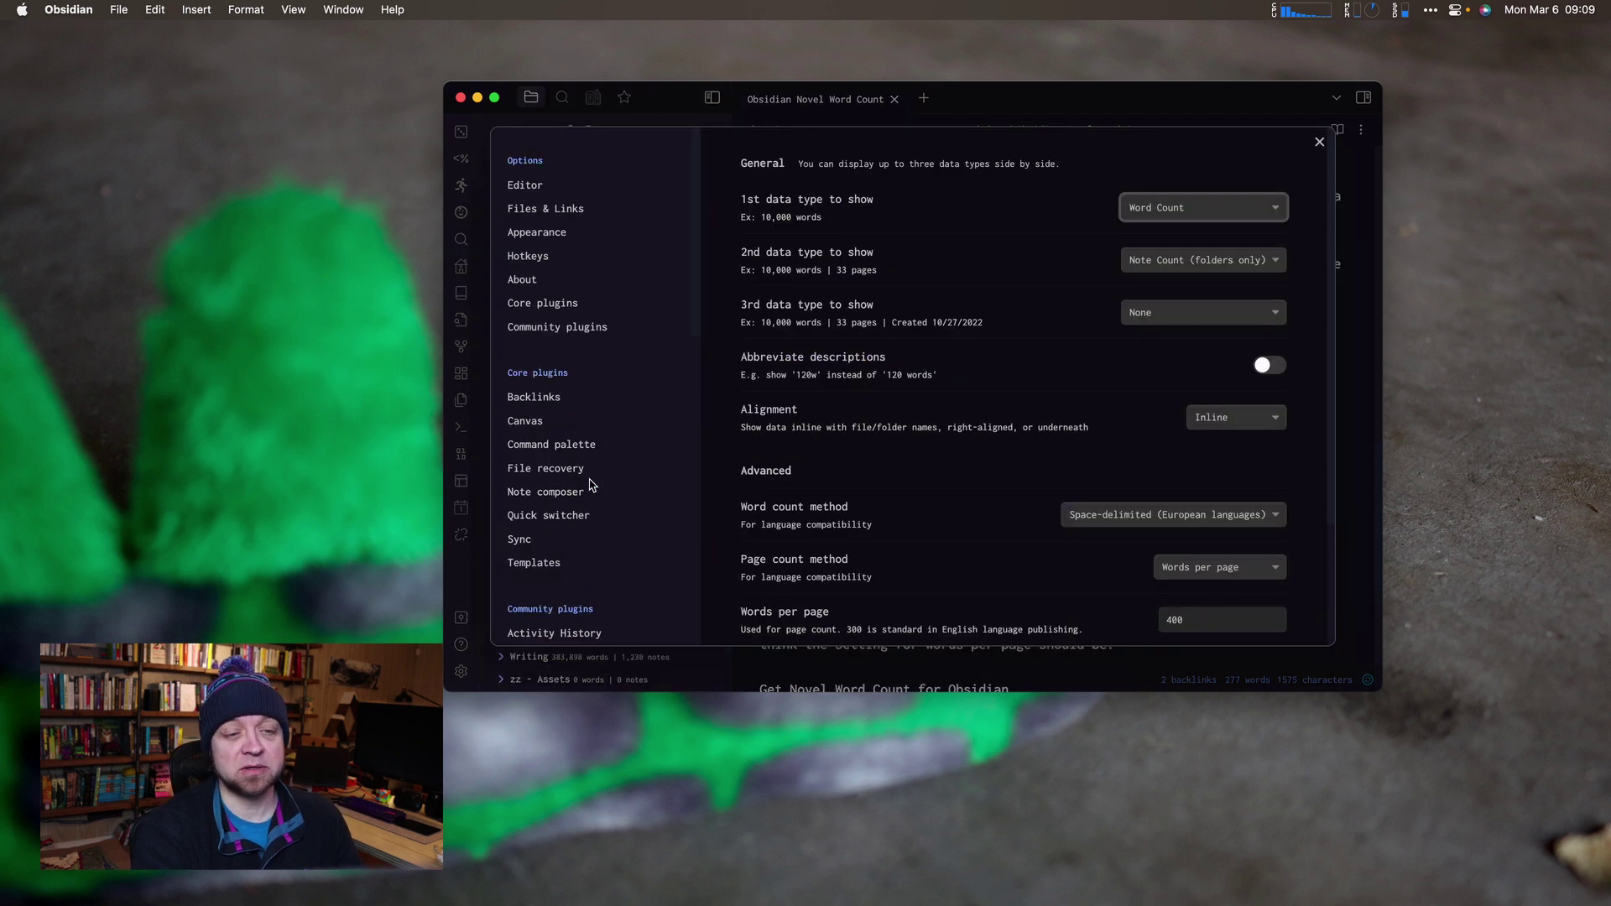
pyautogui.click(1191, 261)
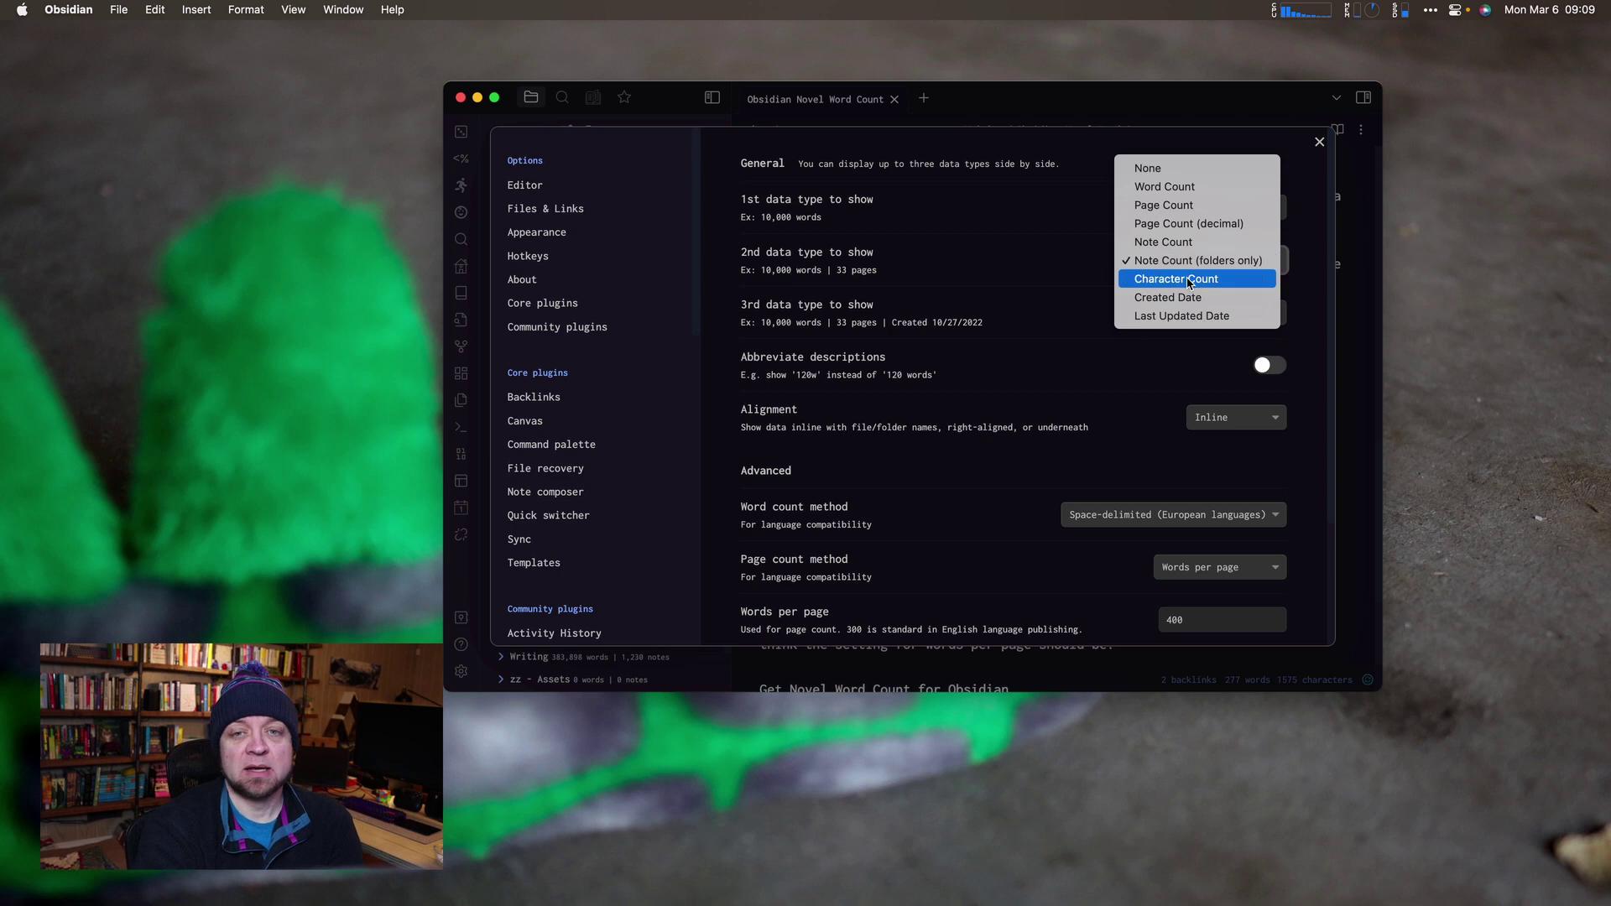
pyautogui.click(1175, 280)
pyautogui.click(1318, 138)
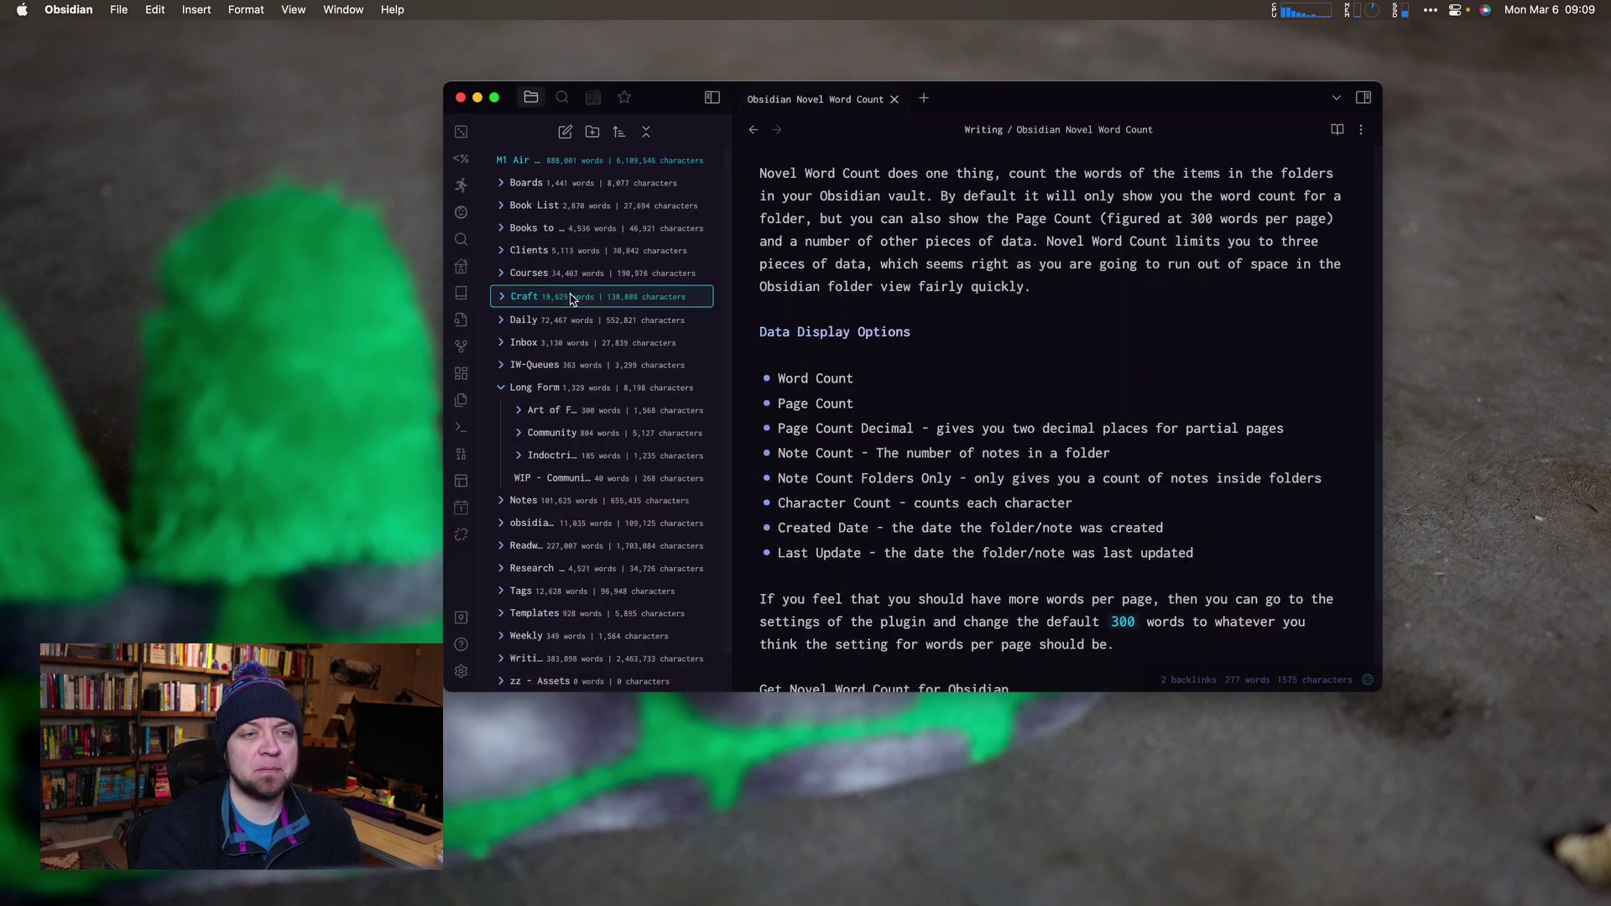
# Set the 2nd data type to Created Date and close the settings to view the dates in the file list
pyautogui.moveTo(643, 283)
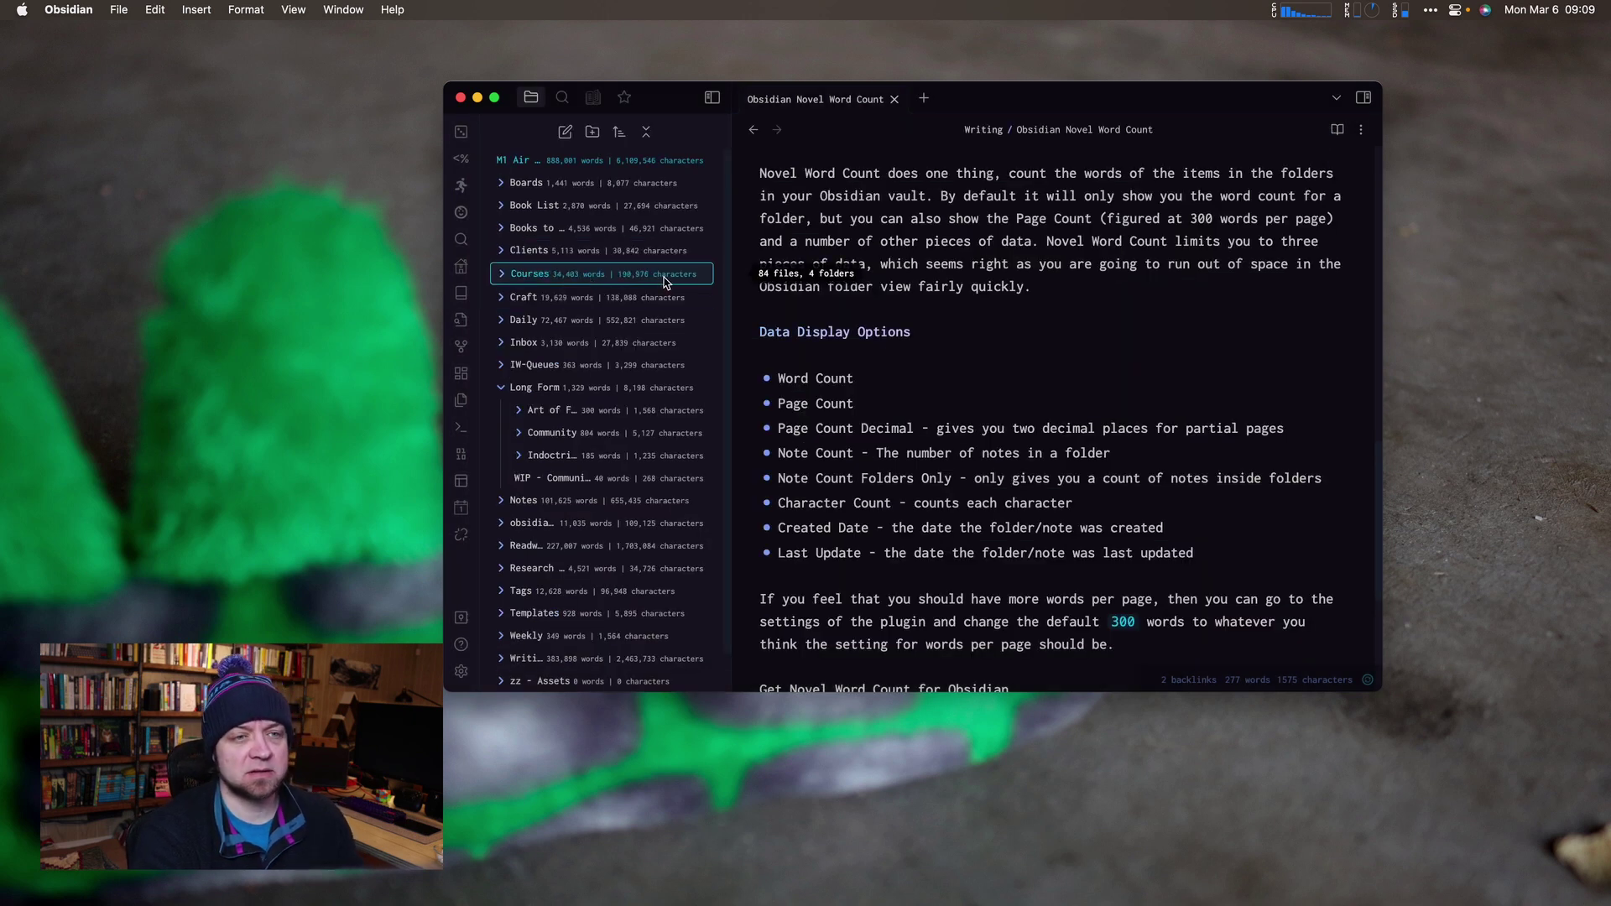
pyautogui.press('super+comma')
pyautogui.click(1175, 263)
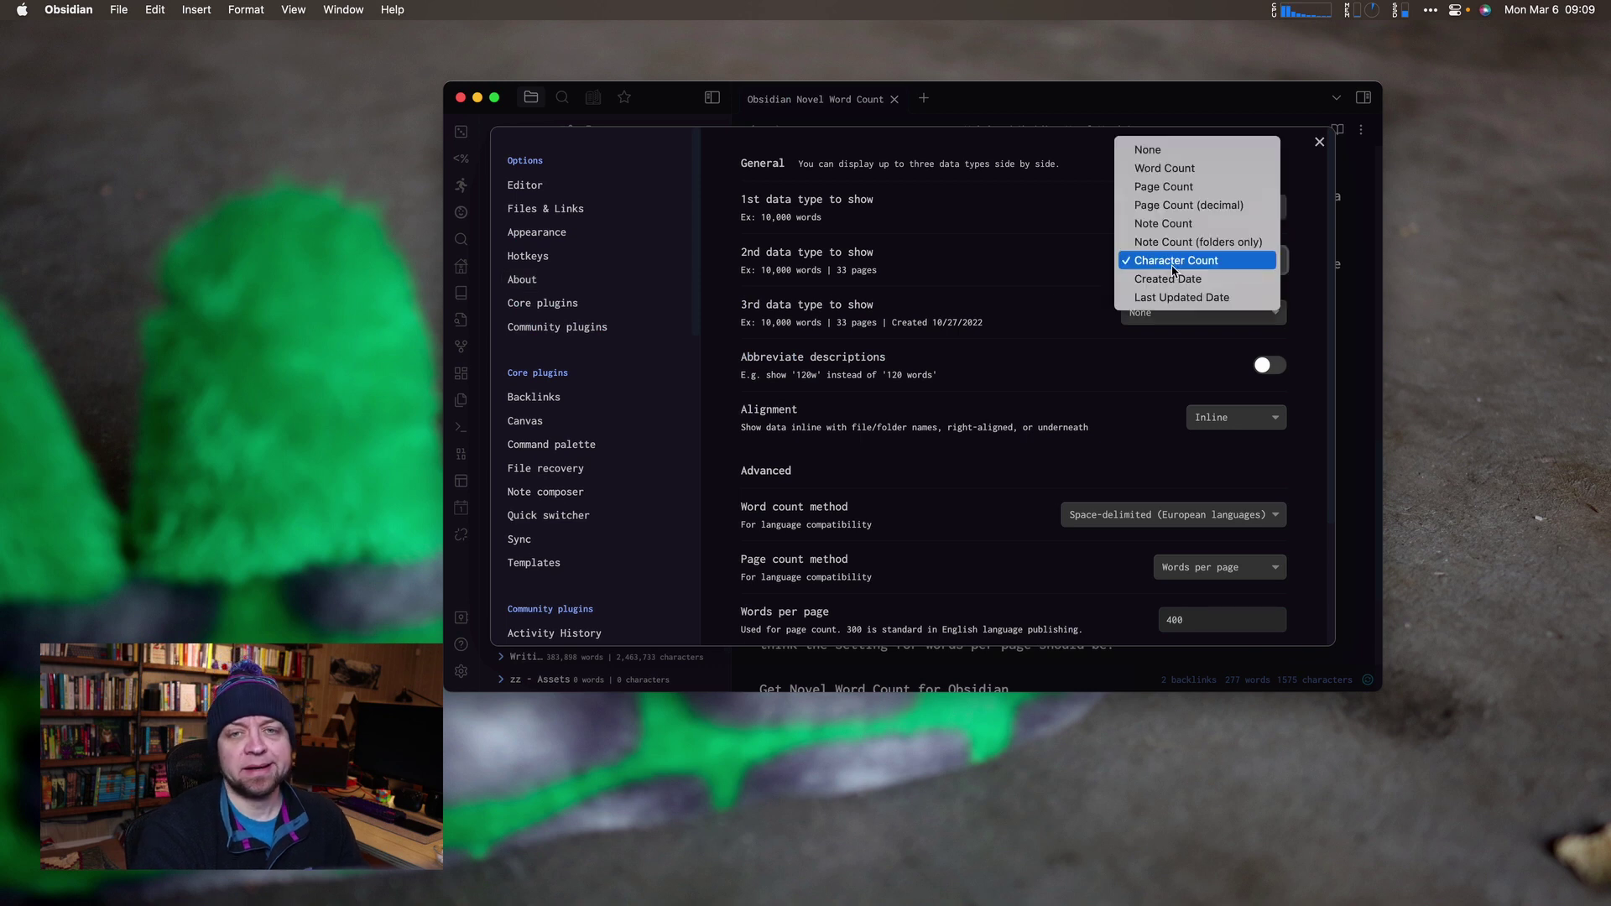
pyautogui.click(1175, 279)
pyautogui.click(1318, 142)
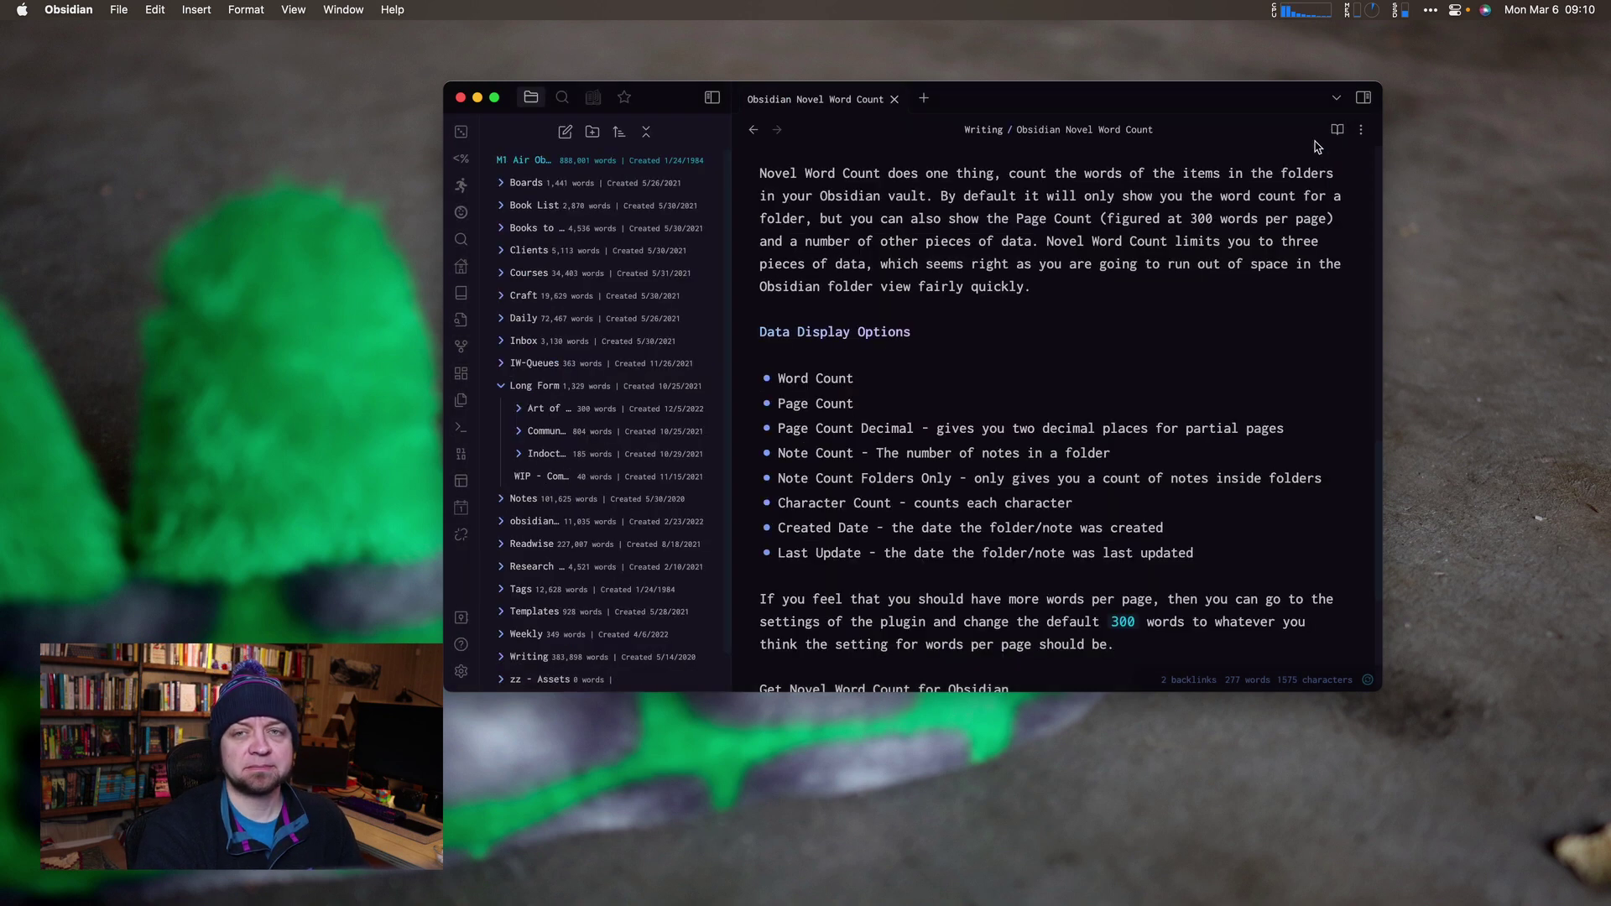
# Change the 2nd data type to Last Updated Date and close the settings to check the file list
pyautogui.press('super+comma')
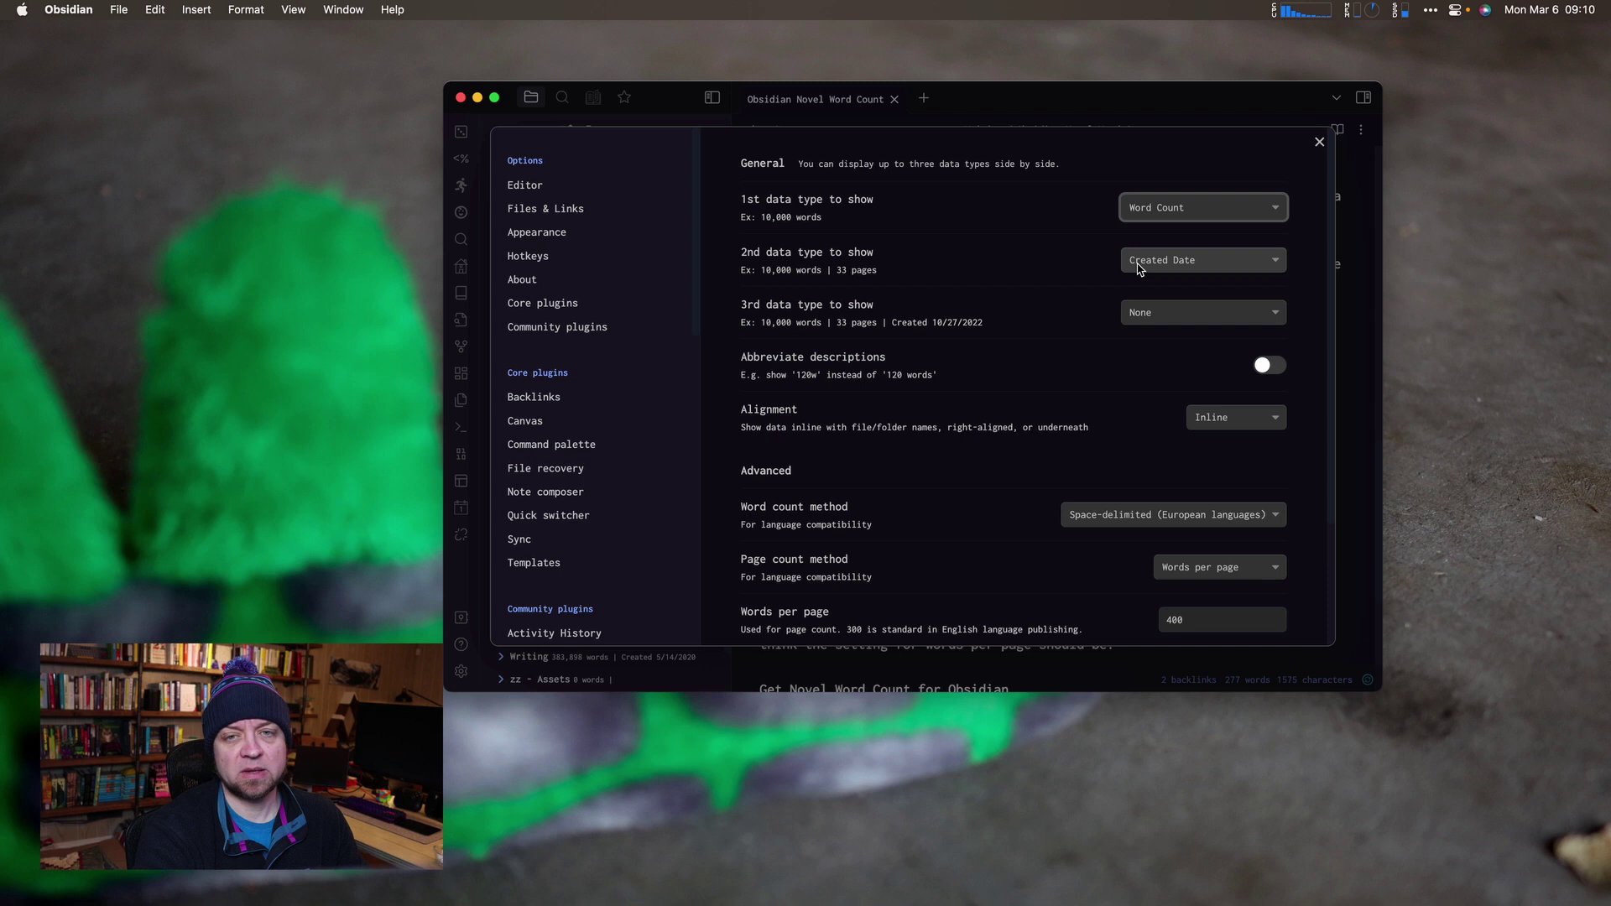
pyautogui.click(1164, 261)
pyautogui.click(1182, 278)
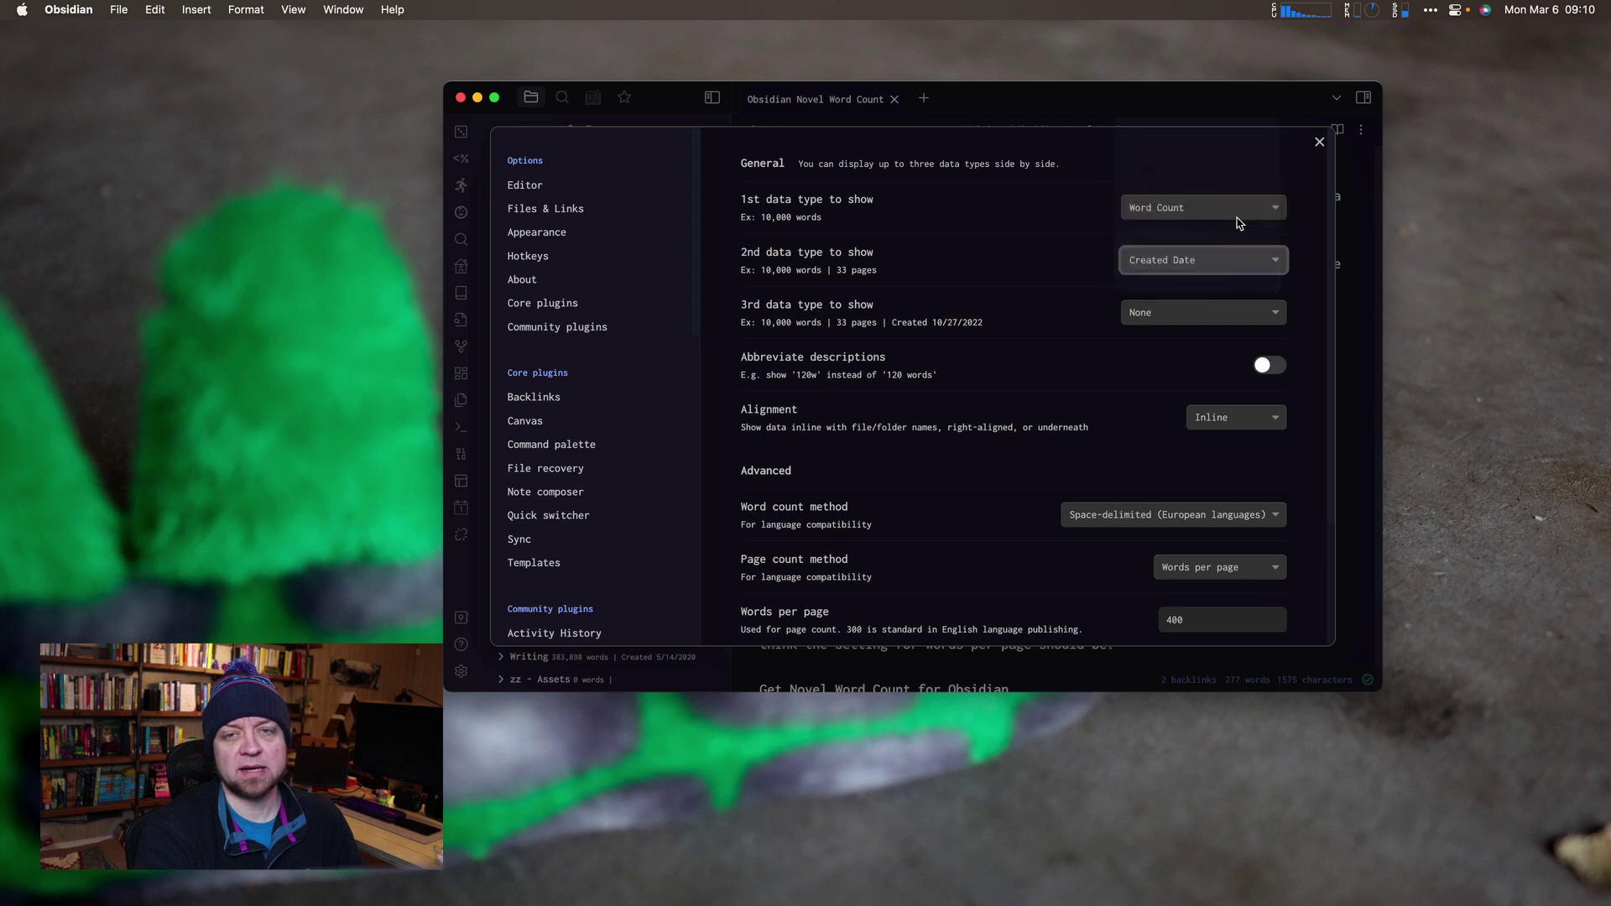
pyautogui.click(1319, 142)
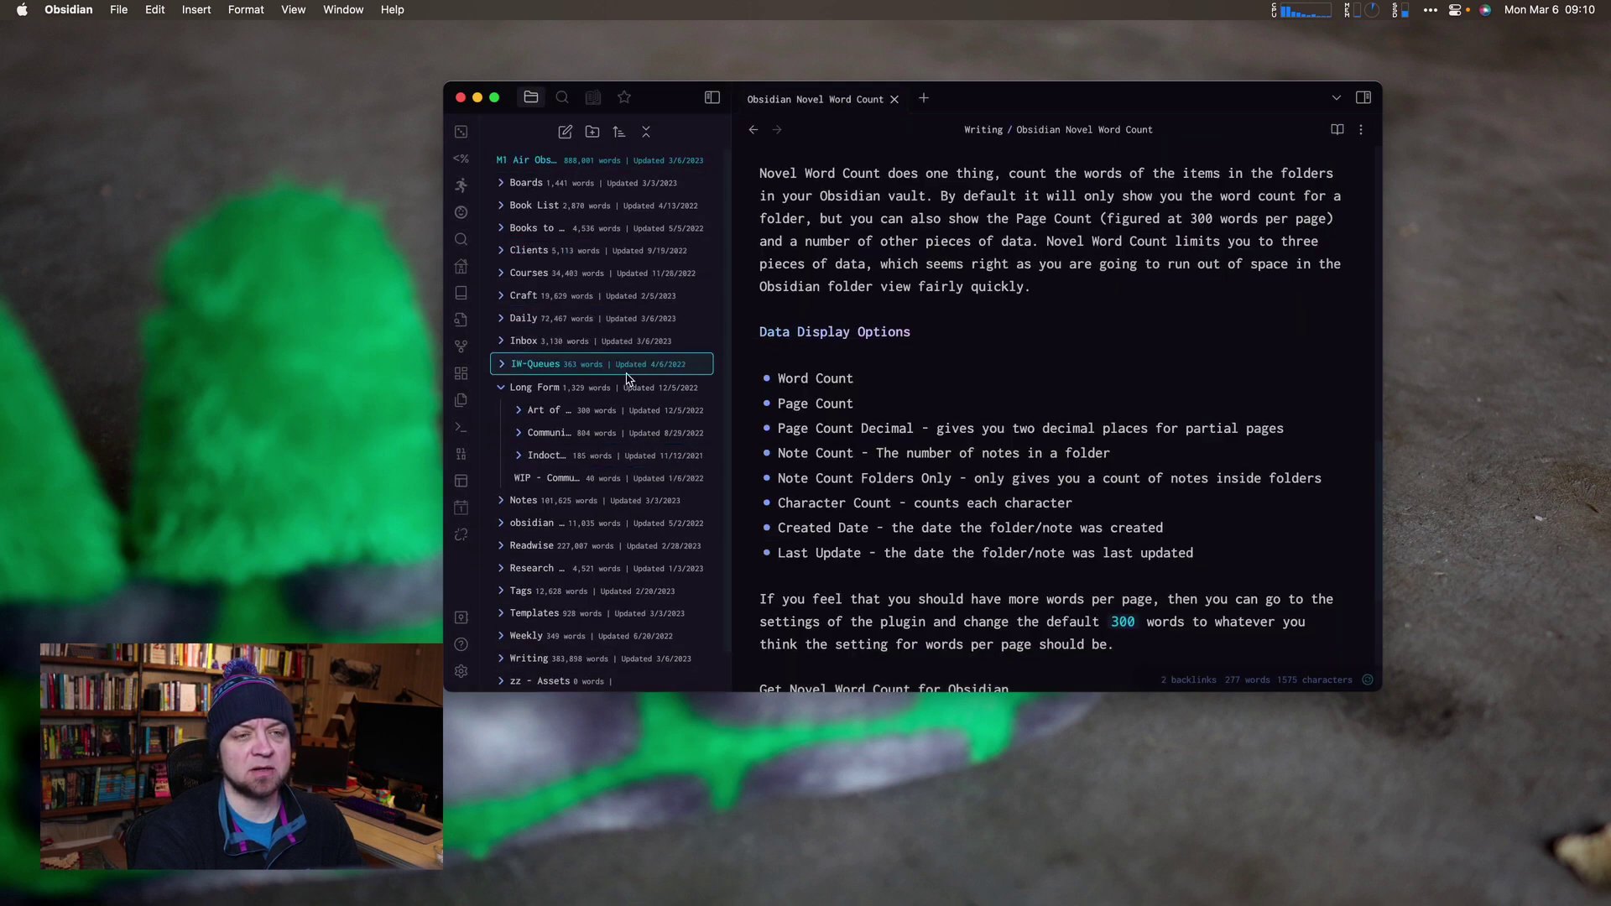
# Add Page Count as the 3rd data type and close the settings to view three data types per item
pyautogui.press('super+comma')
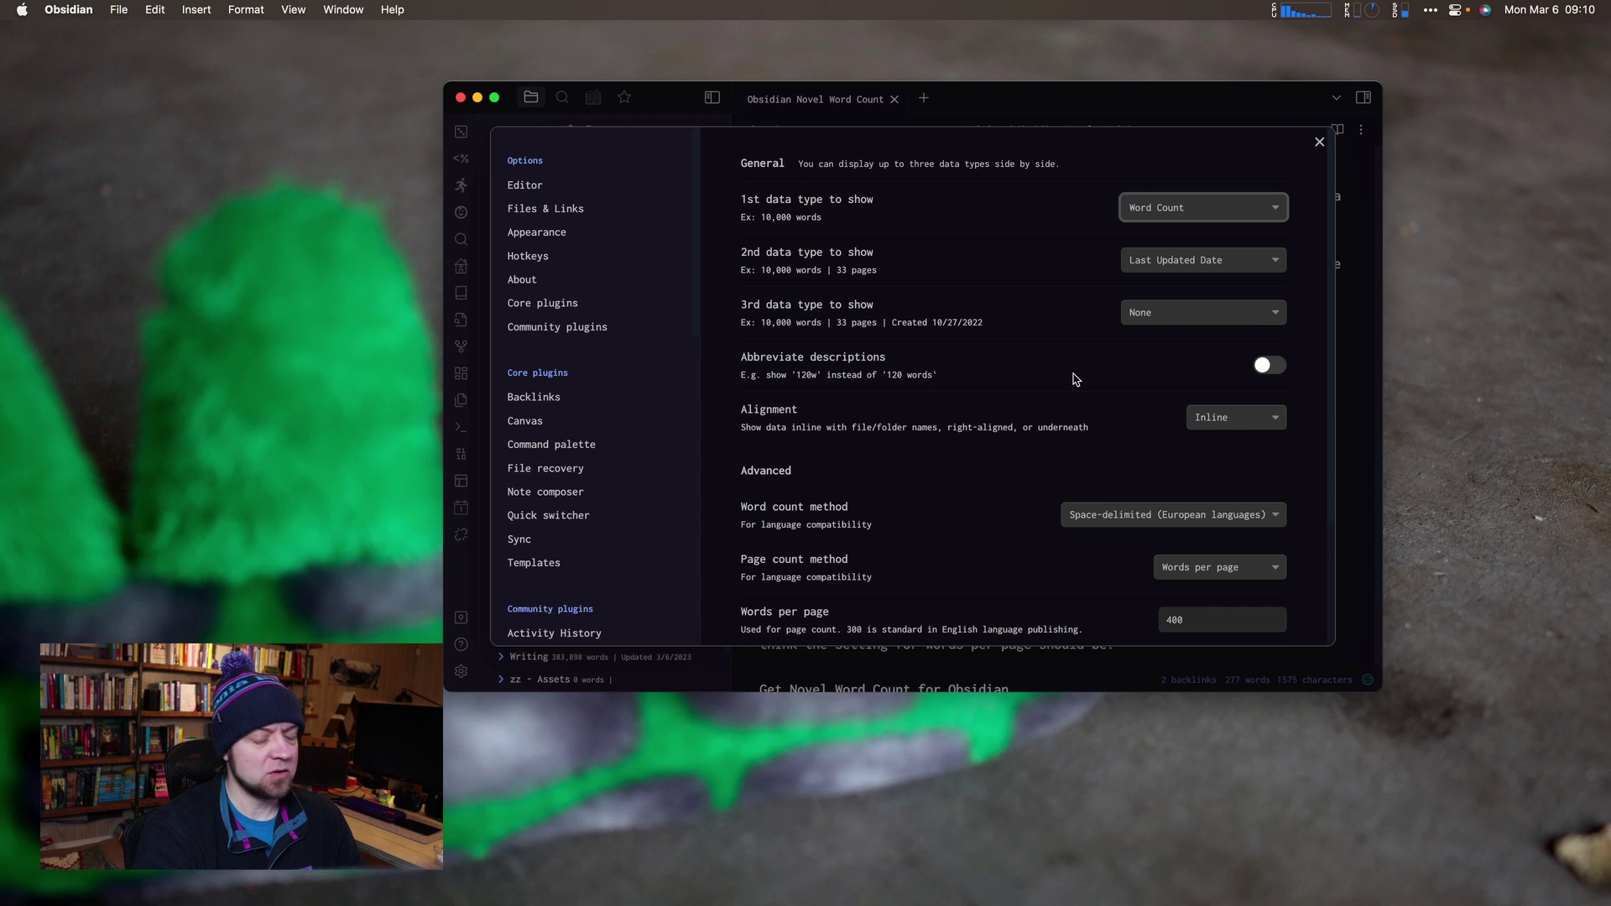
pyautogui.click(1188, 313)
pyautogui.click(1175, 349)
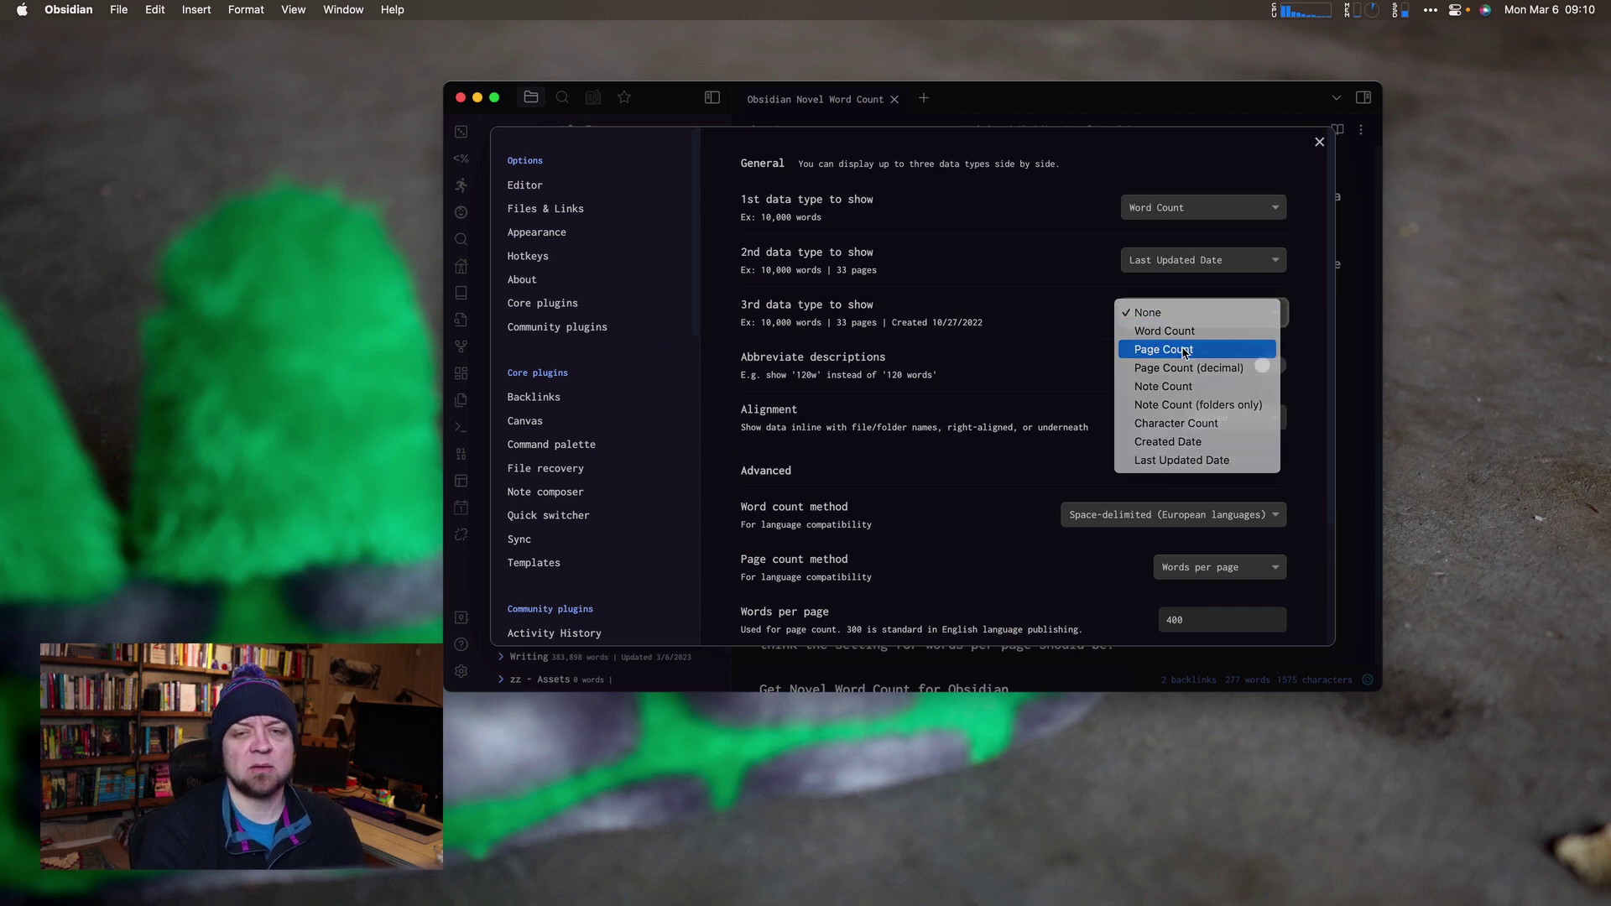
pyautogui.click(1319, 142)
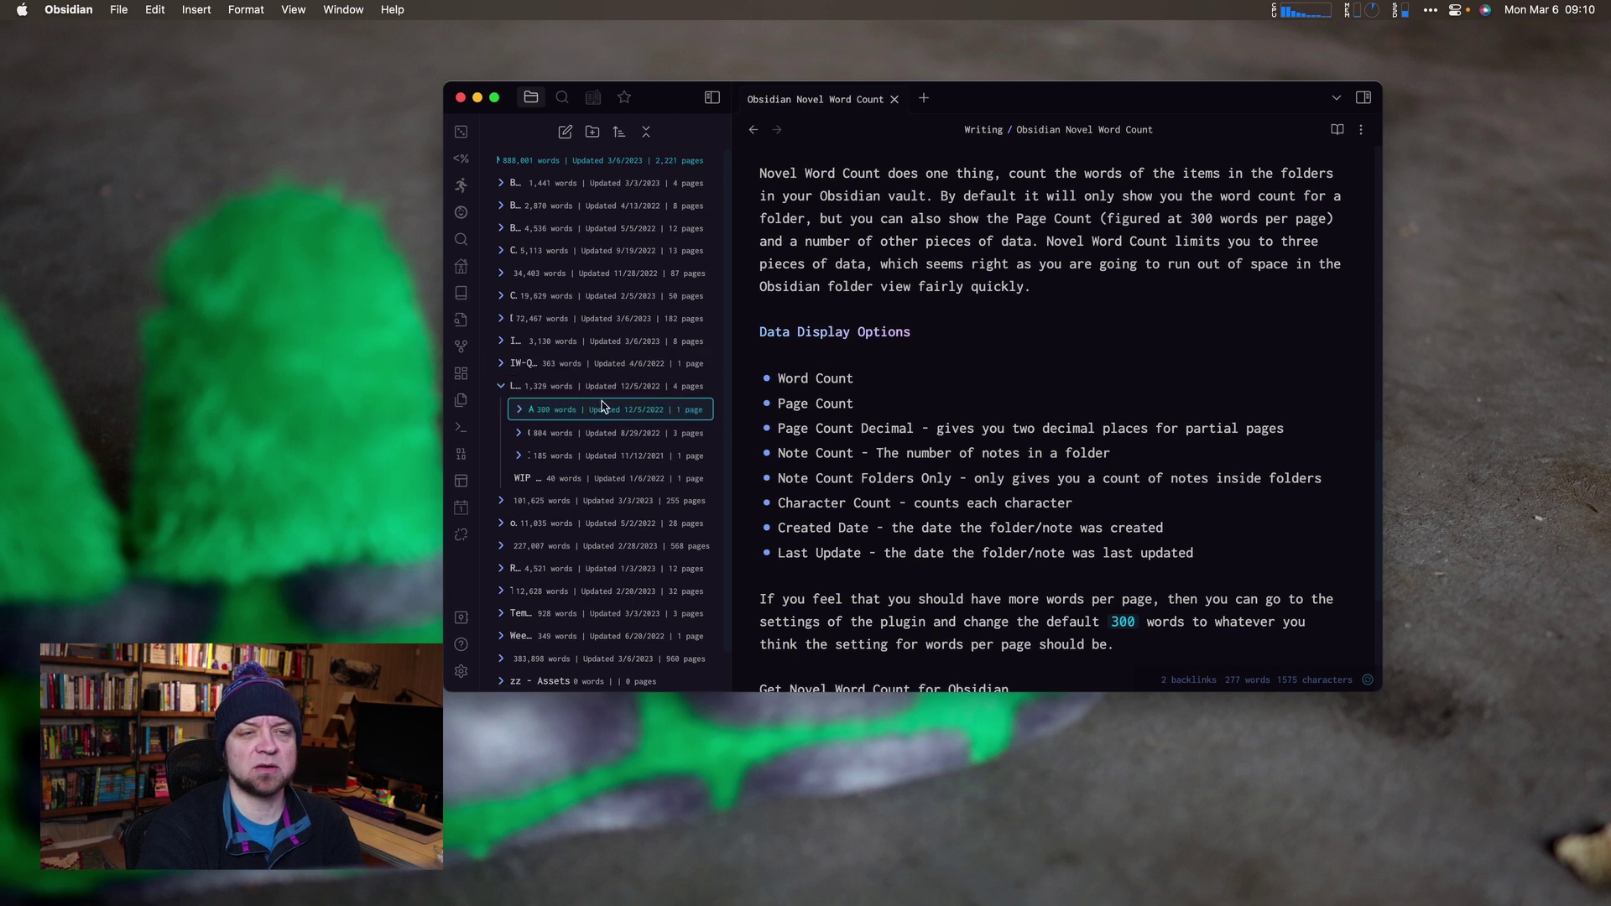
# Set the data alignment to Below and close the settings to view the data under the folder names
pyautogui.moveTo(602, 407)
pyautogui.press('super+comma')
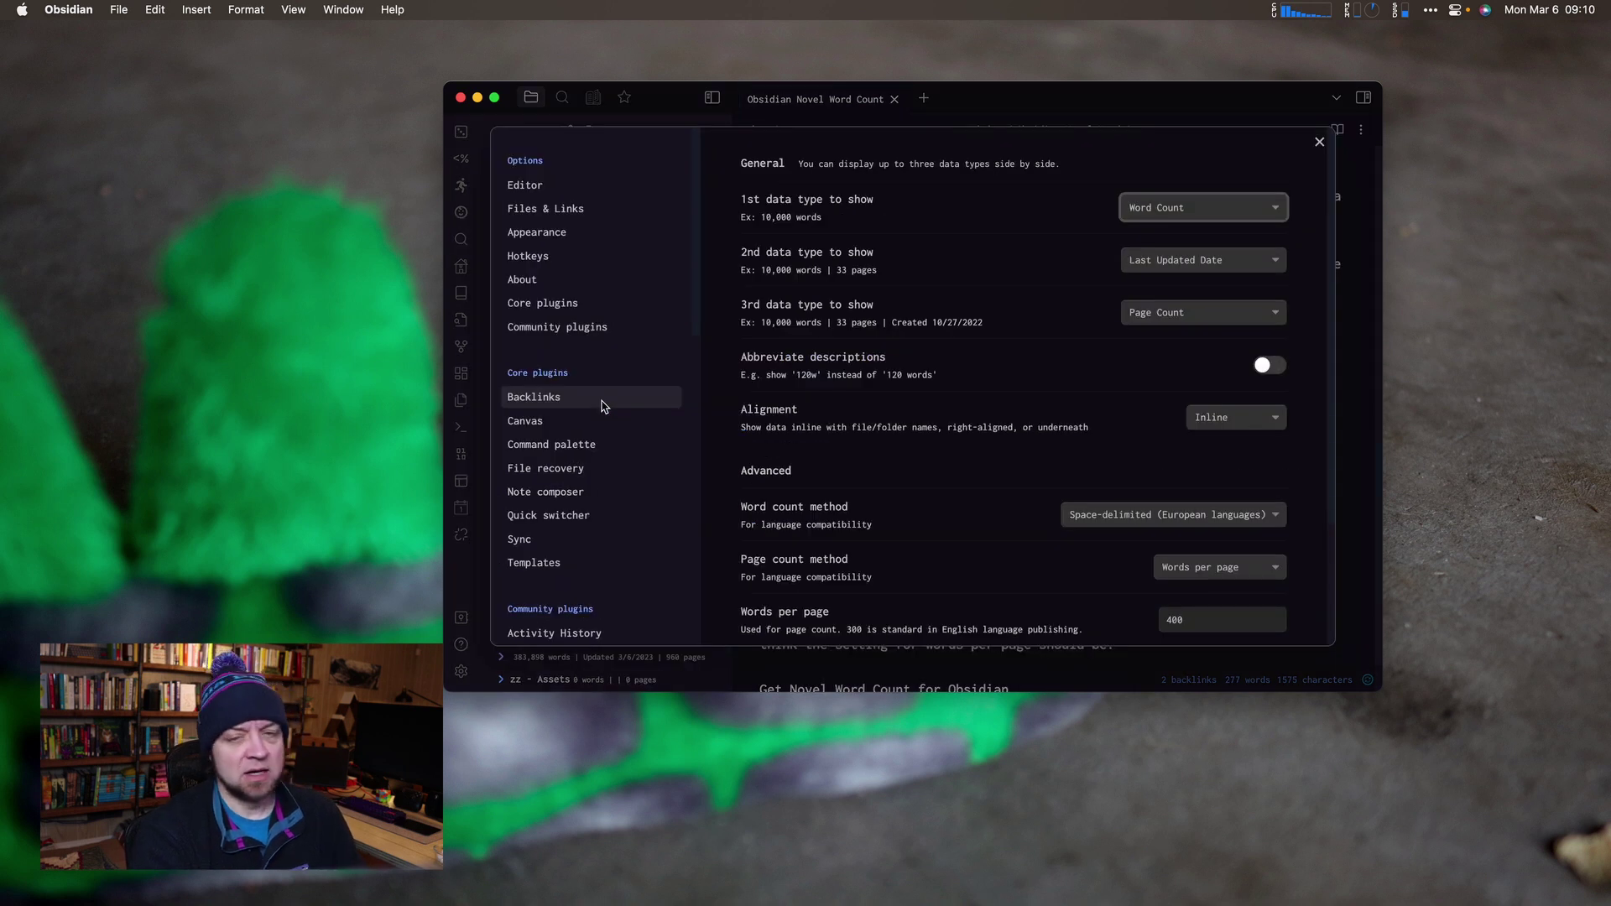
pyautogui.click(1234, 419)
pyautogui.click(1232, 455)
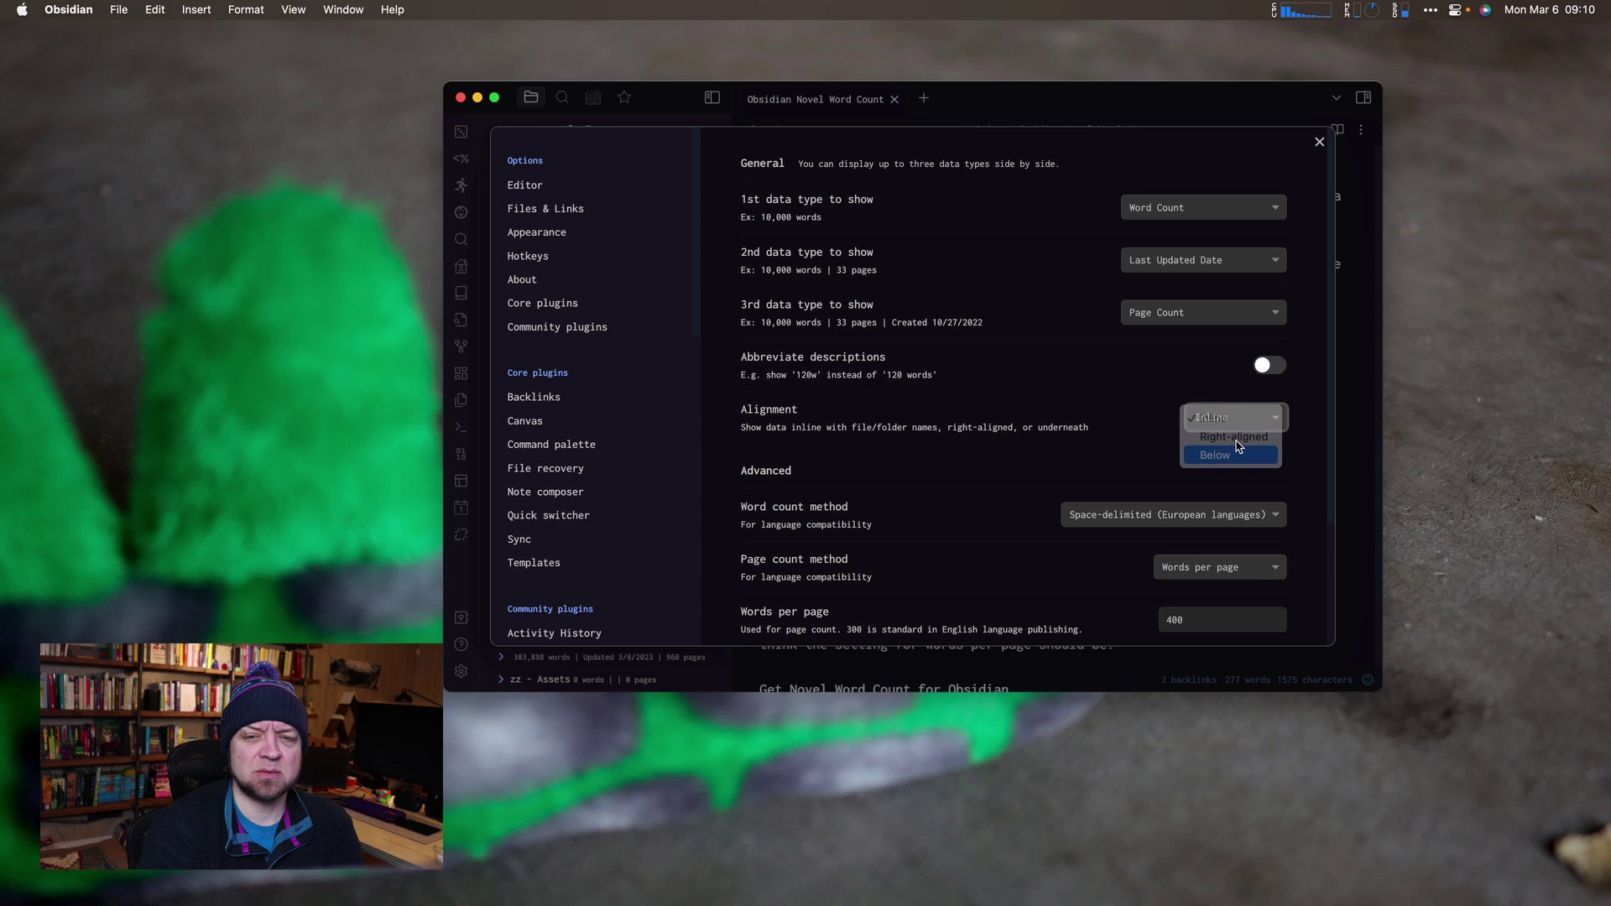
pyautogui.click(1320, 142)
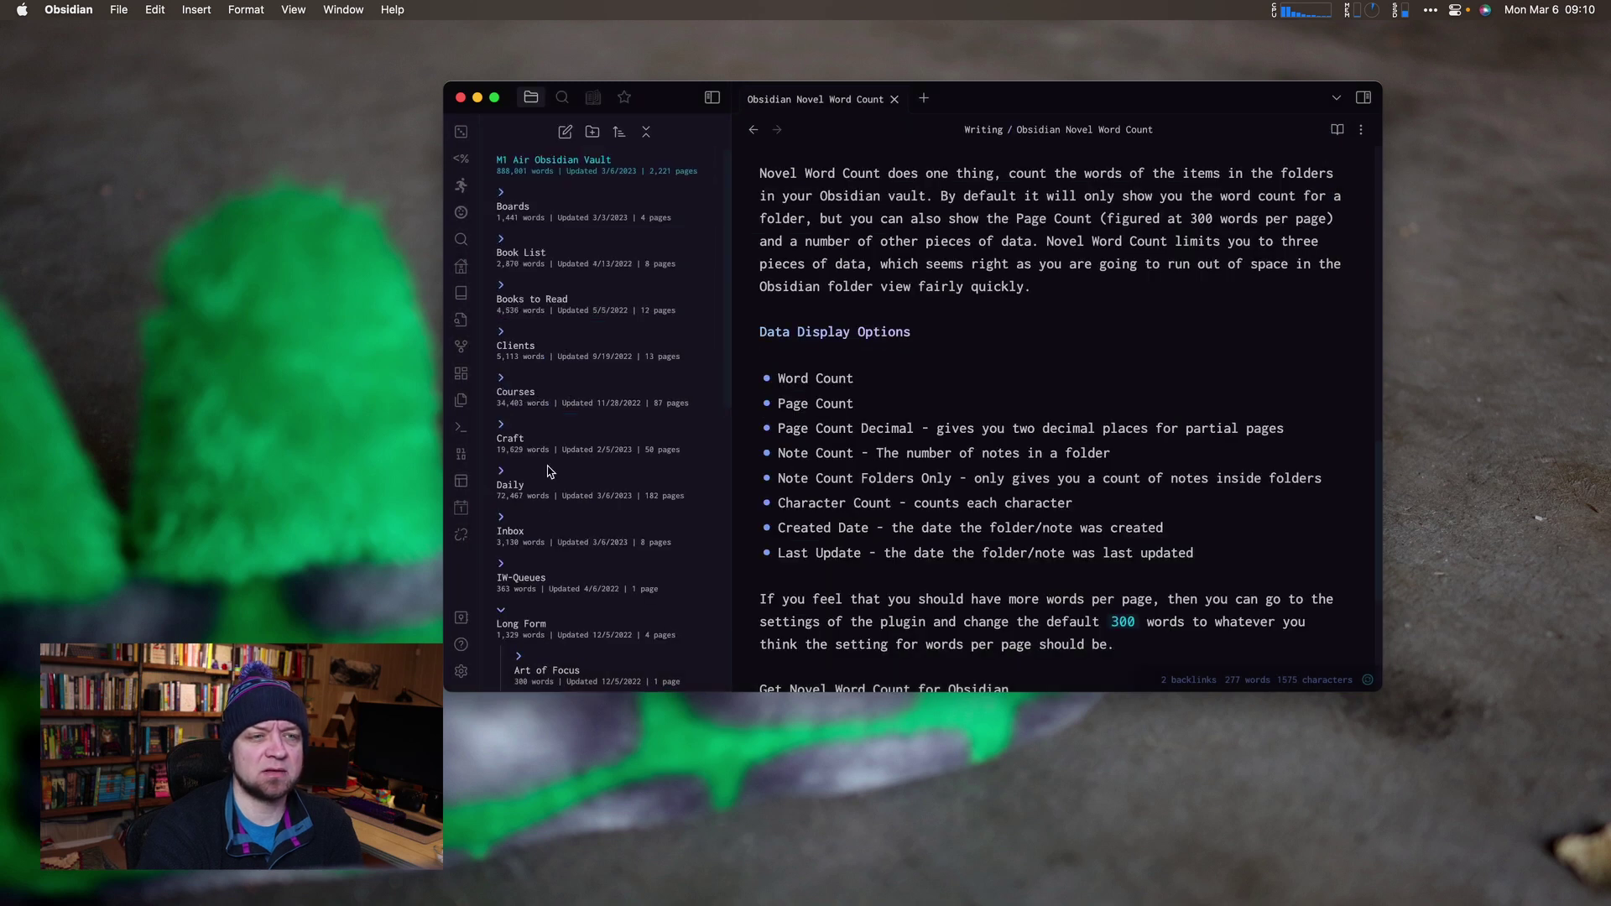
# Restore a word-count-only display by setting the 2nd and 3rd data types to None and the alignment to Inline, then close the settings
pyautogui.press('super+comma')
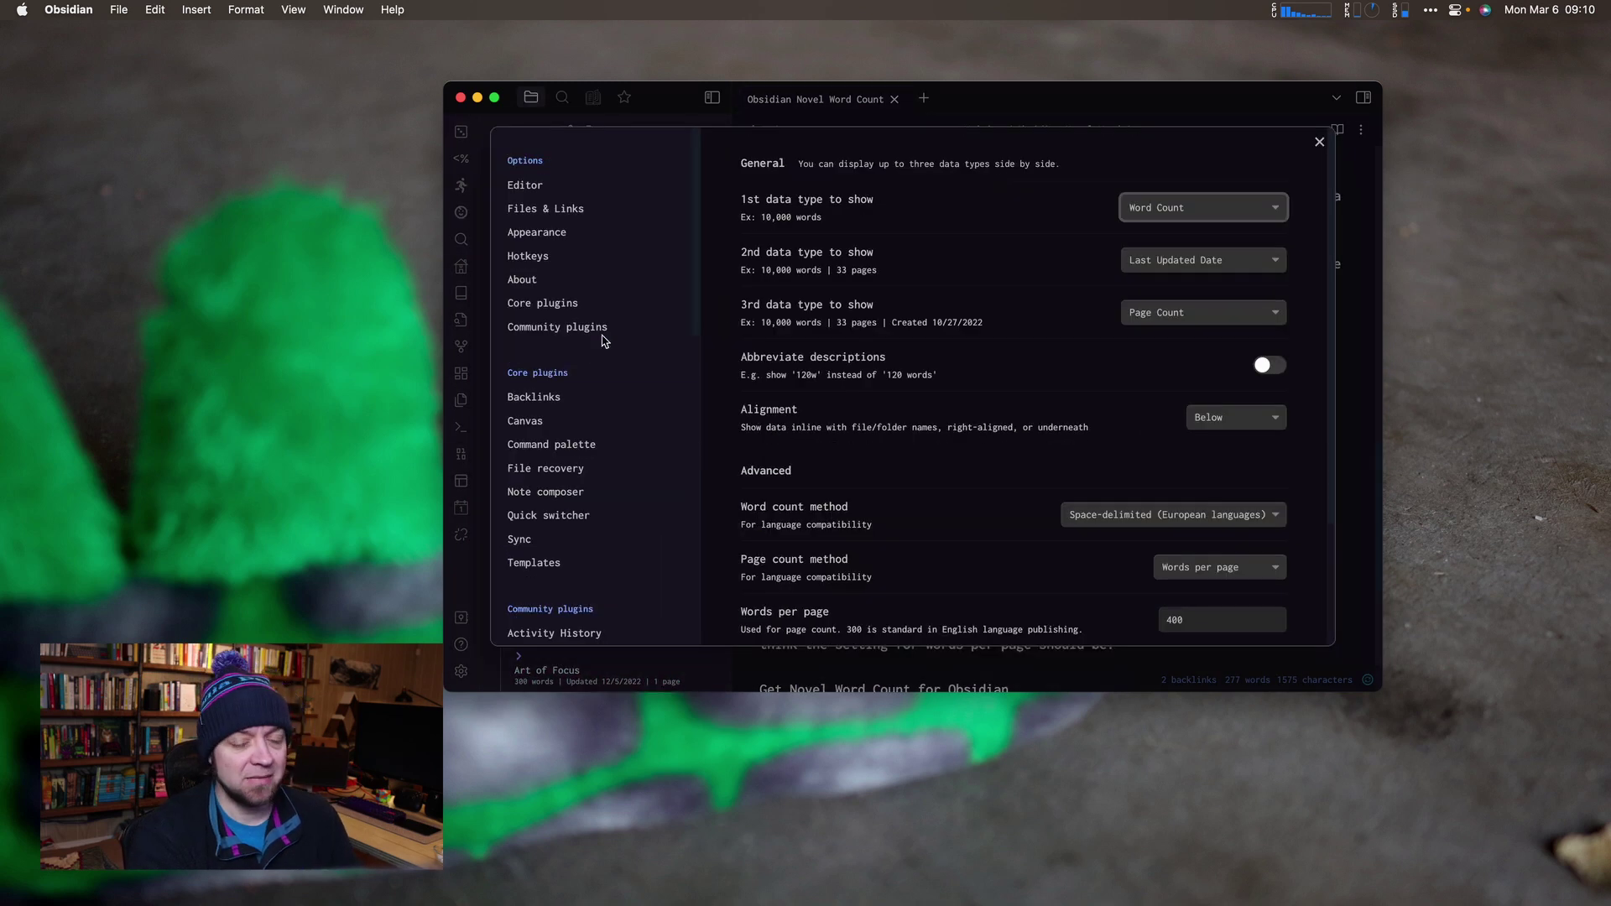
pyautogui.click(1182, 259)
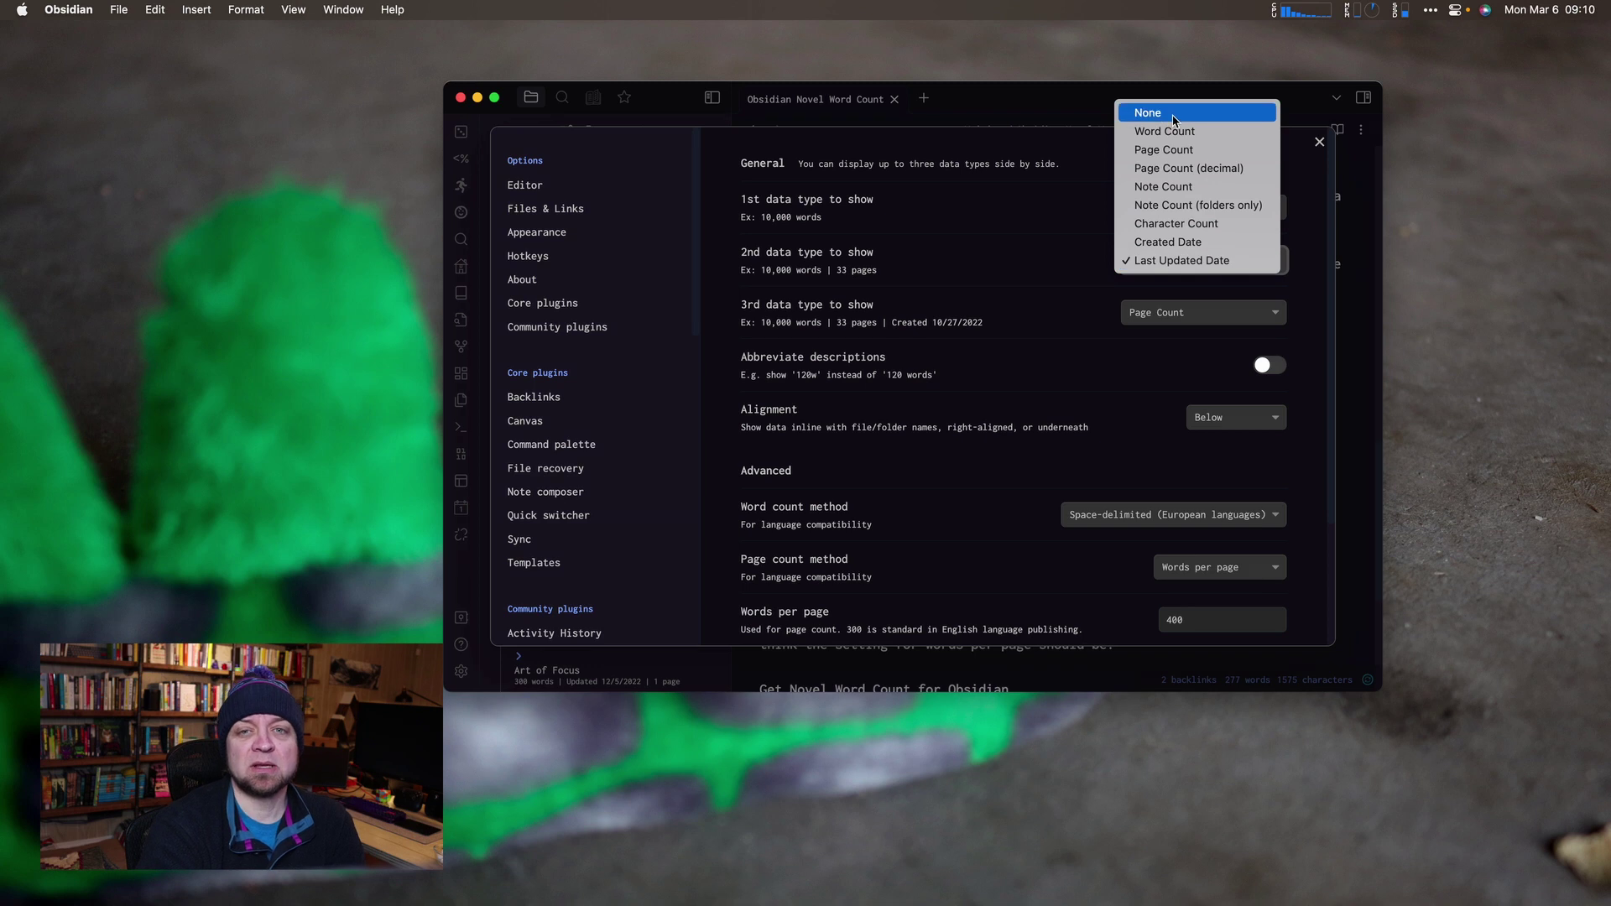
pyautogui.click(1175, 109)
pyautogui.click(1219, 423)
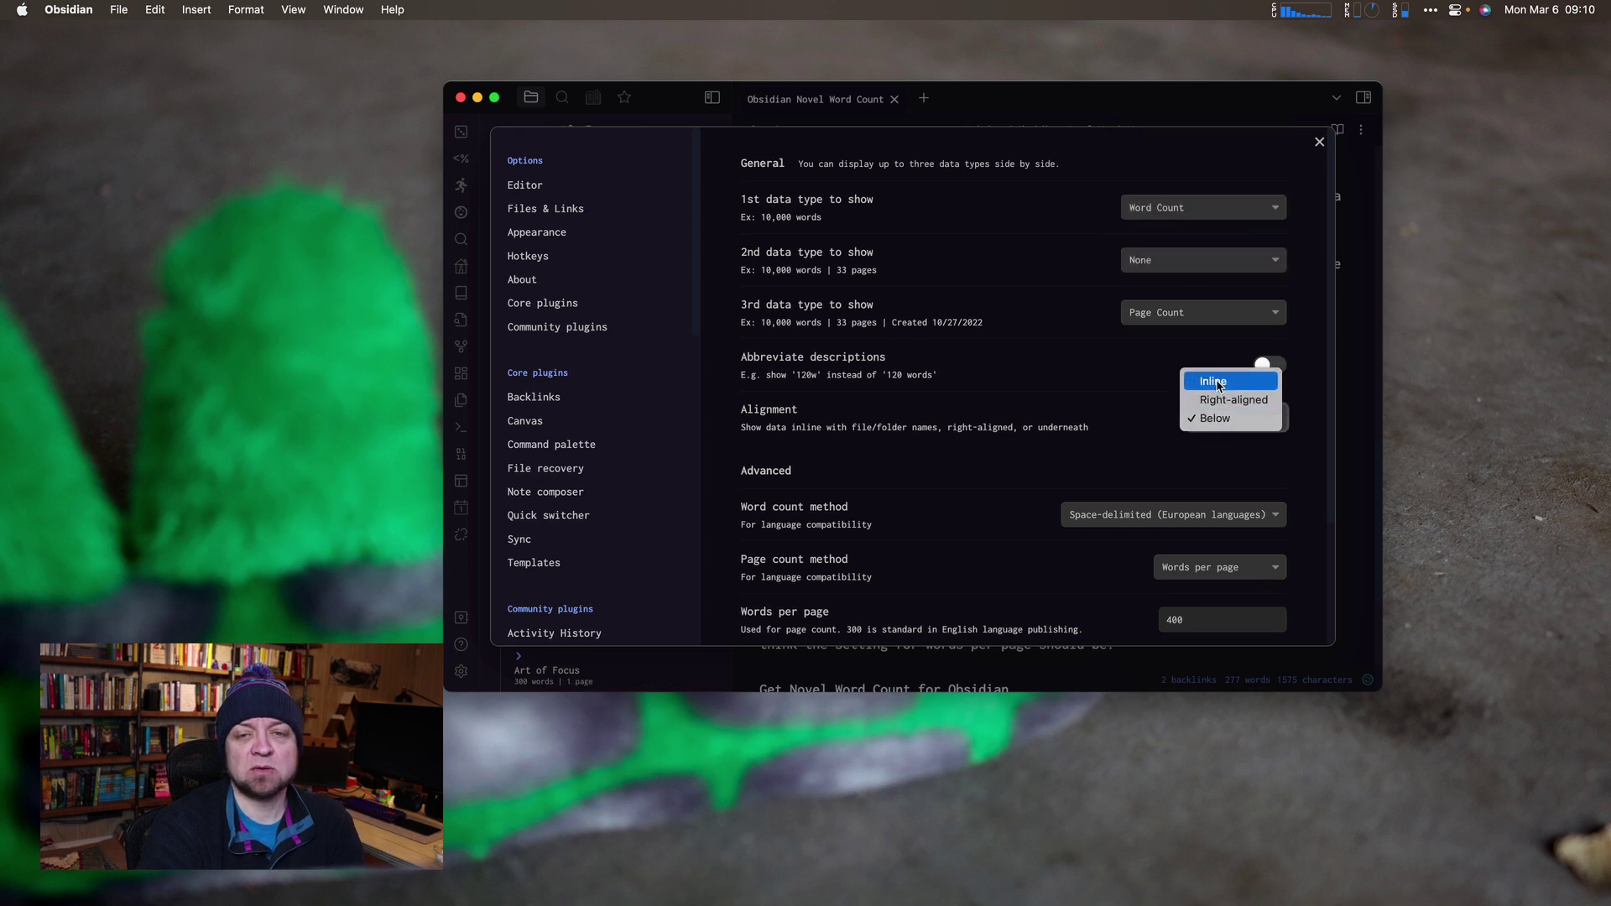
pyautogui.click(1219, 383)
pyautogui.click(1200, 315)
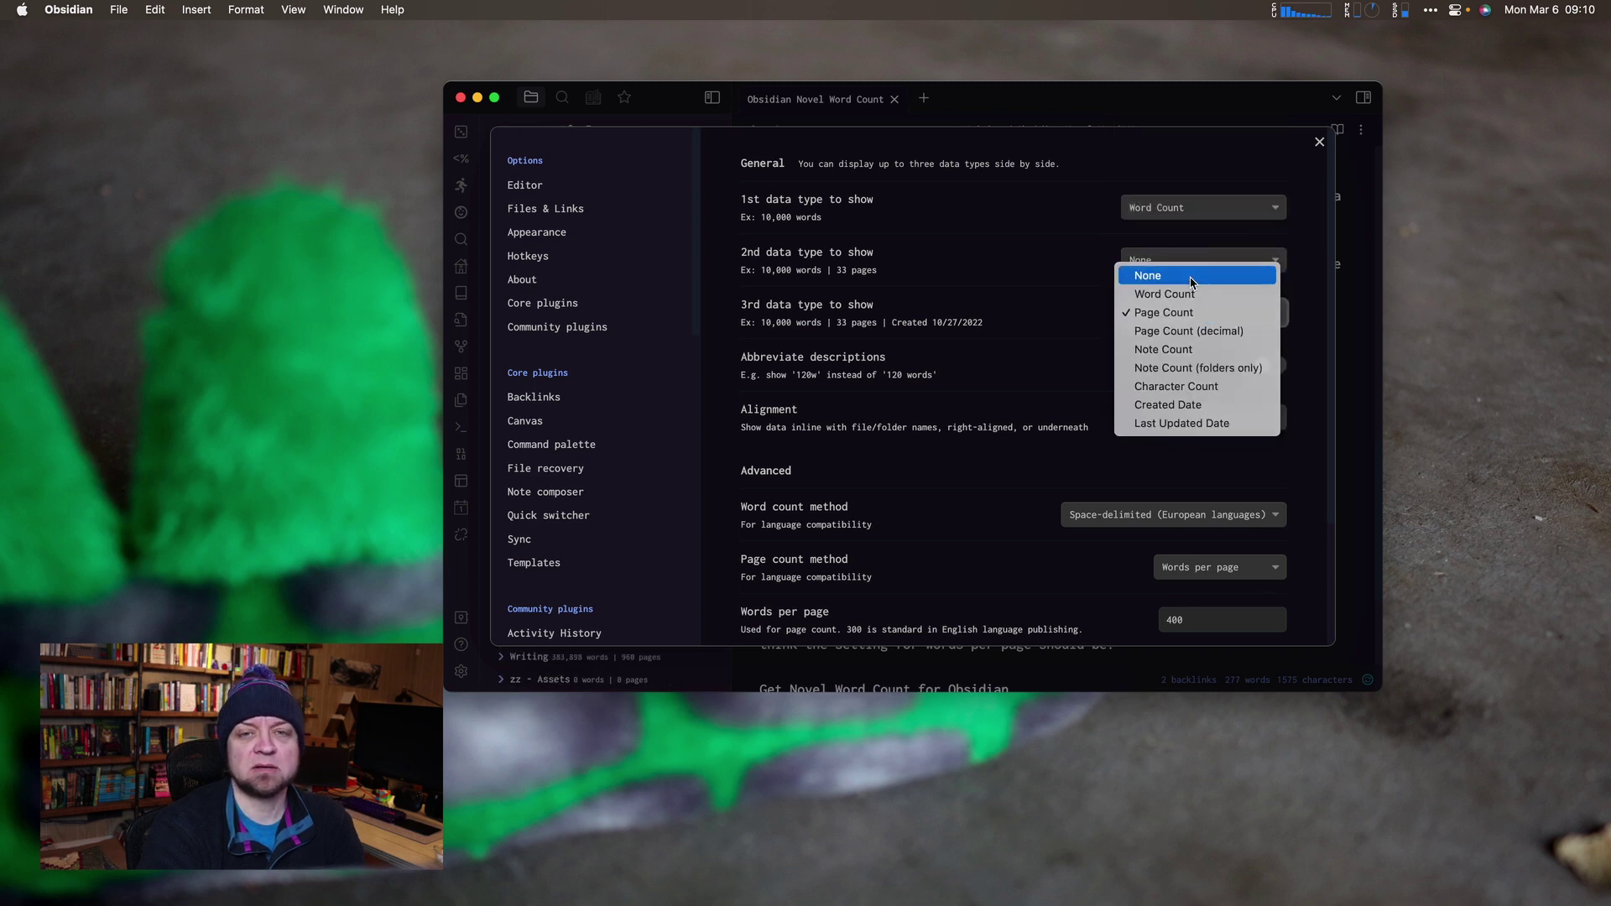
pyautogui.click(1190, 277)
pyautogui.click(1316, 141)
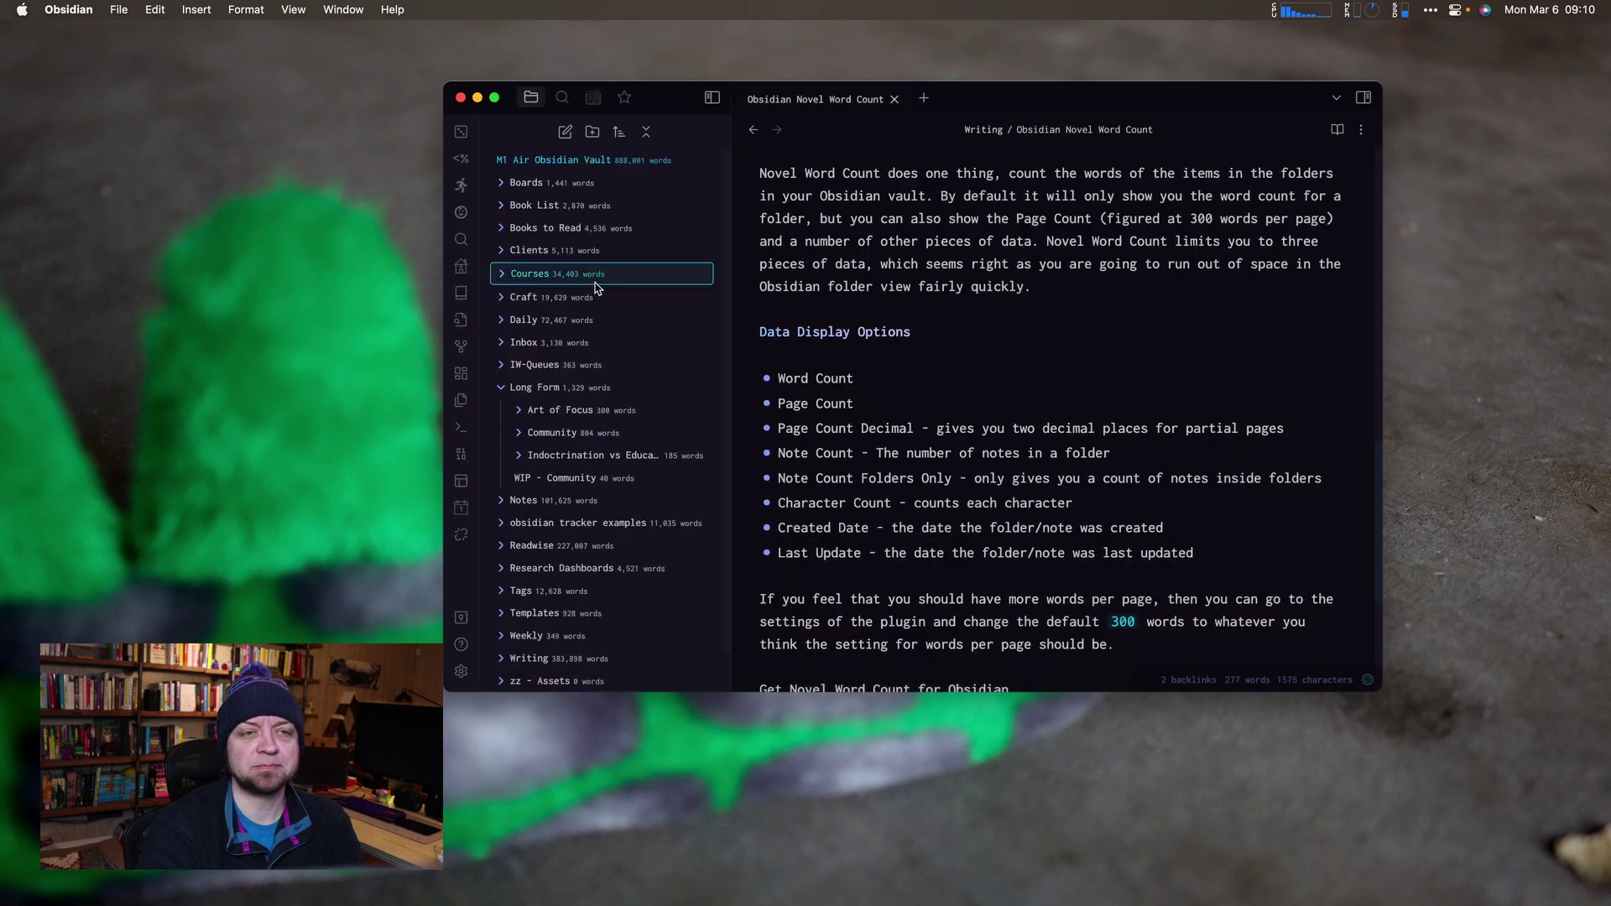